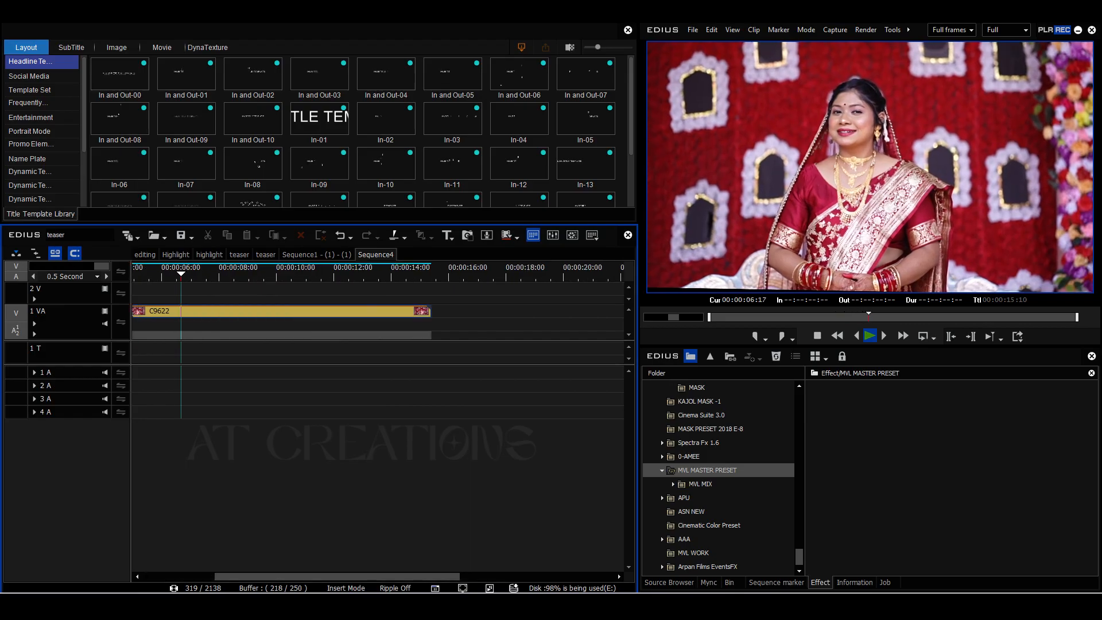
Step: Trim the start of the C9622 clip on track 1 VA to 00:00:07:18 and play it
{"action": "left_click_drag", "start_coordinate": [337, 577], "coordinate": [306, 578]}
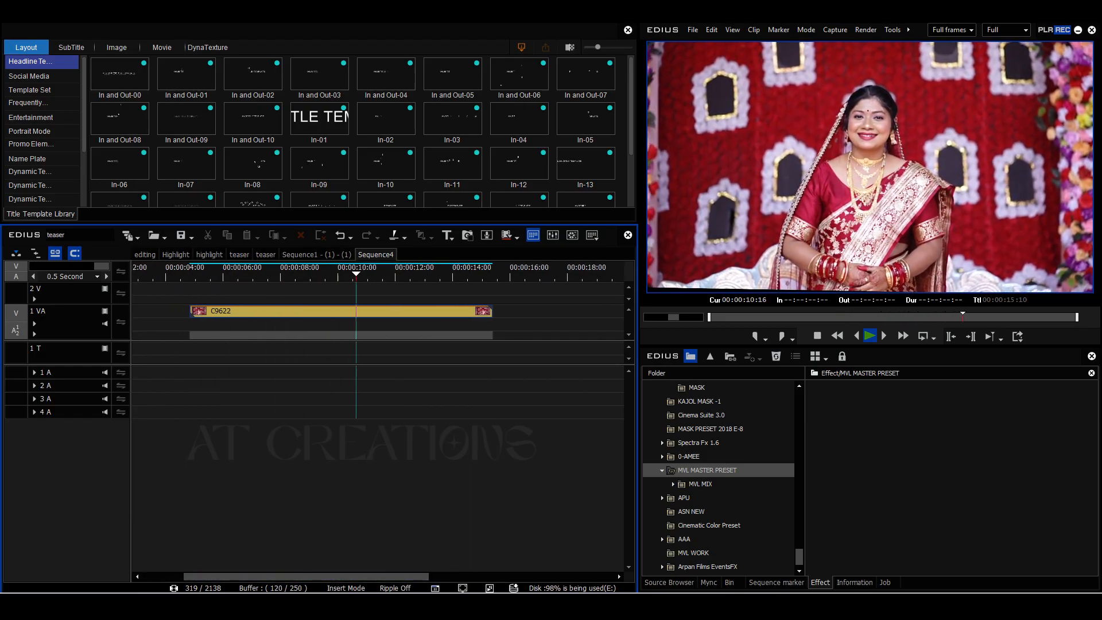
{"action": "left_click_drag", "start_coordinate": [337, 275], "coordinate": [272, 276]}
{"action": "left_click", "coordinate": [276, 312]}
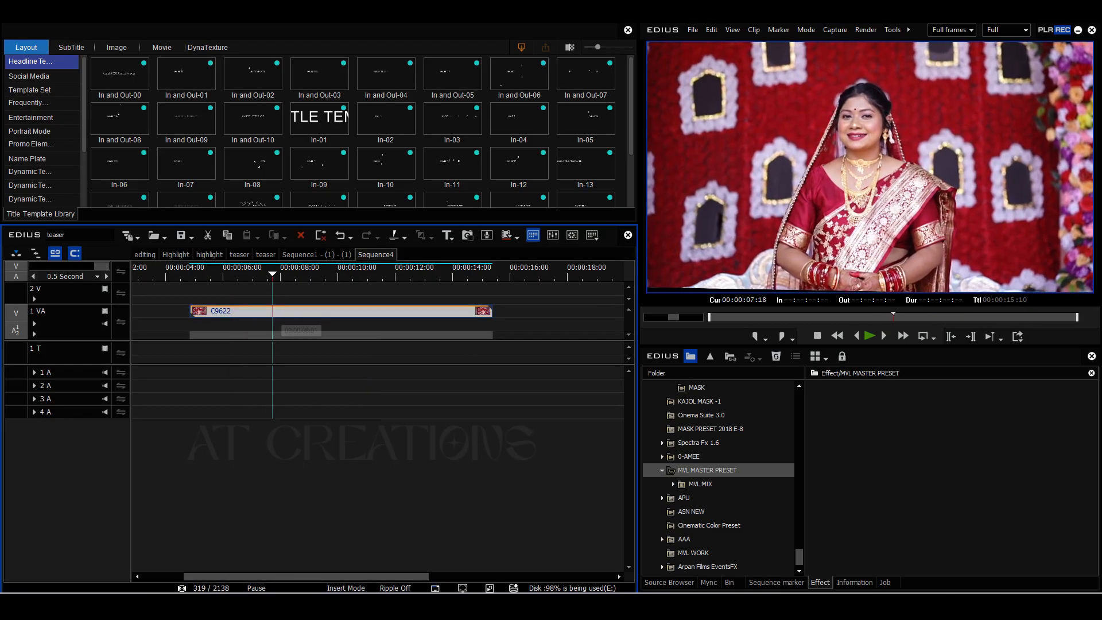
{"action": "key", "text": "n"}
{"action": "key", "text": "space"}
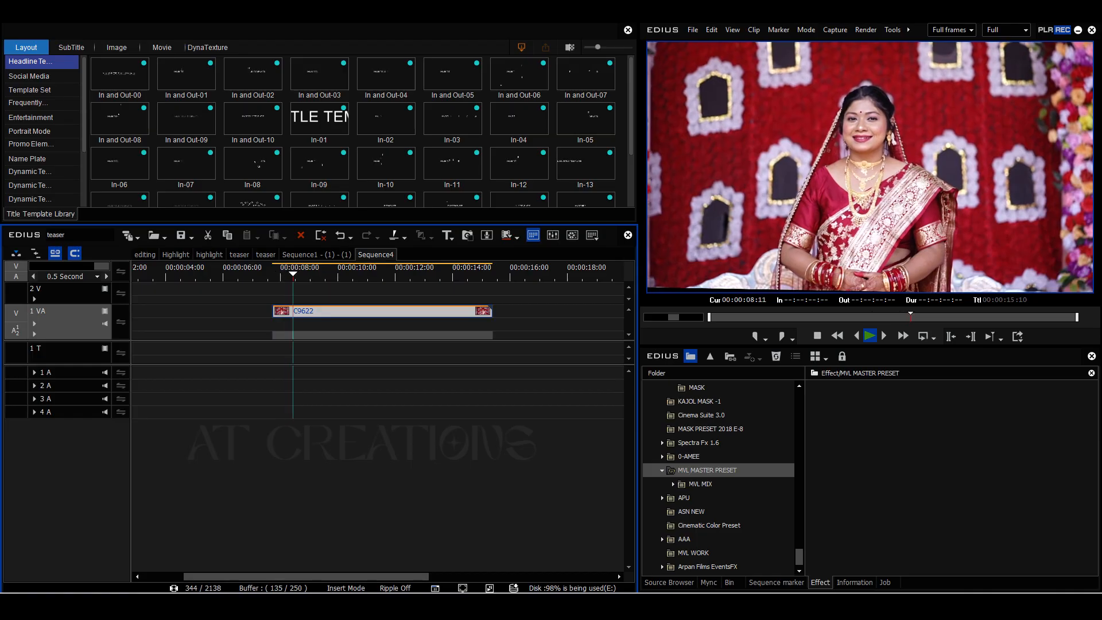
Step: Set the C9622 clip's speed to 35 % and play the slowed clip
{"action": "key", "text": "space"}
{"action": "key", "text": "alt+e"}
{"action": "type", "text": "35"}
{"action": "key", "text": "Return"}
{"action": "key", "text": "space"}
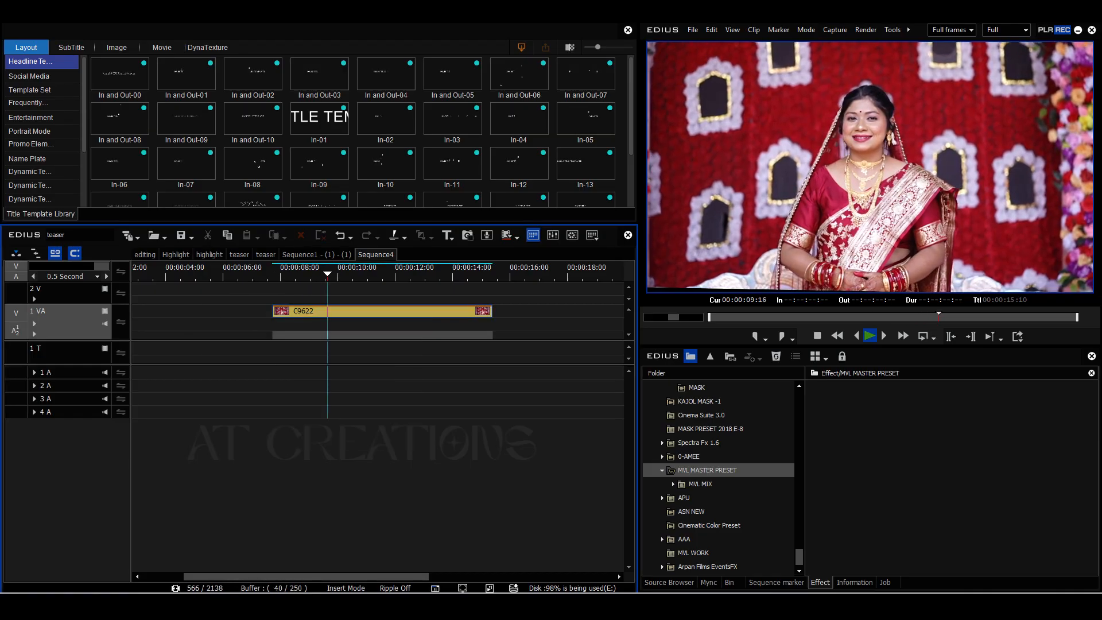
Step: Trim the end of the C9622 clip to 00:00:12:18 and play the shortened clip
{"action": "left_click", "coordinate": [444, 310]}
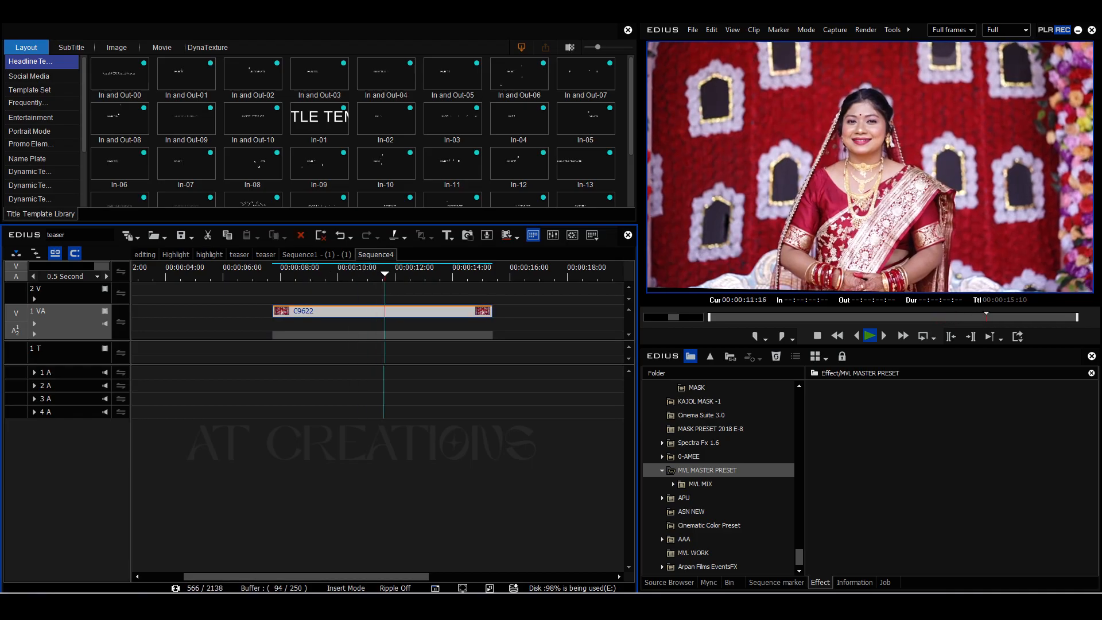
{"action": "key", "text": "m"}
{"action": "left_click", "coordinate": [286, 276]}
{"action": "key", "text": "a"}
{"action": "key", "text": "space"}
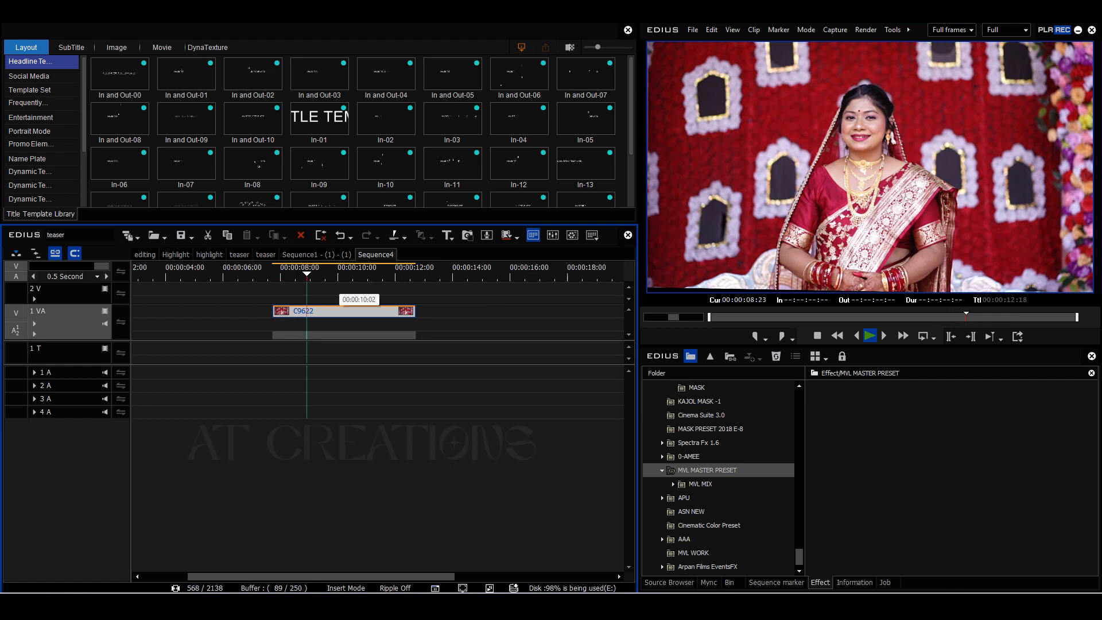
Step: Copy the C9622 clip onto track 2 V, starting at 00:00:07:18, and play the stacked clips
{"action": "left_click", "coordinate": [345, 310]}
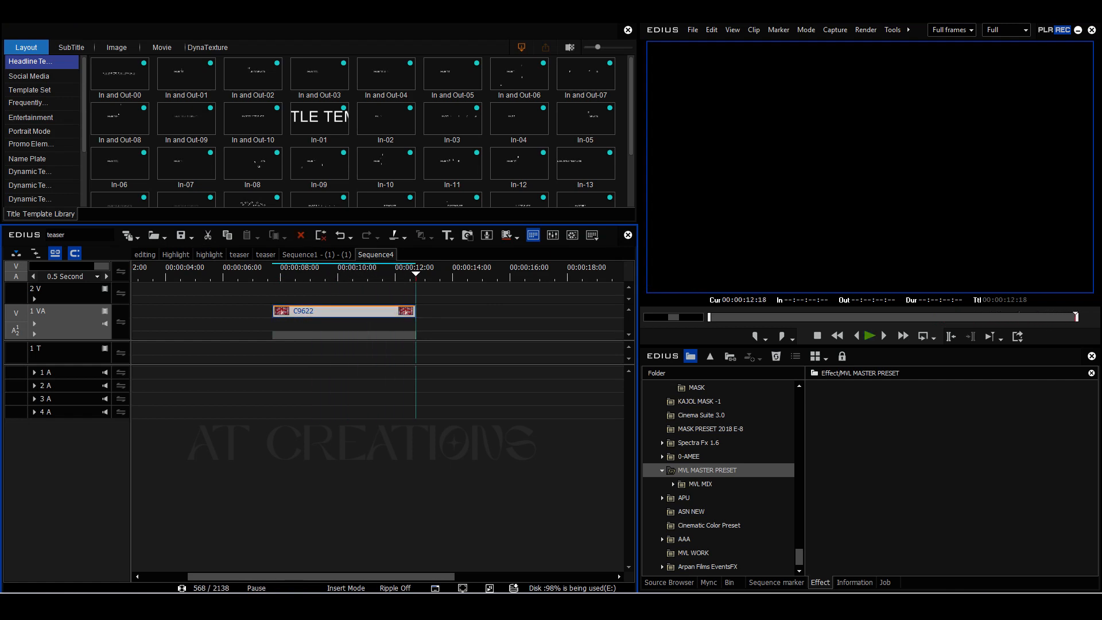
{"action": "left_click_drag", "start_coordinate": [298, 275], "coordinate": [273, 275]}
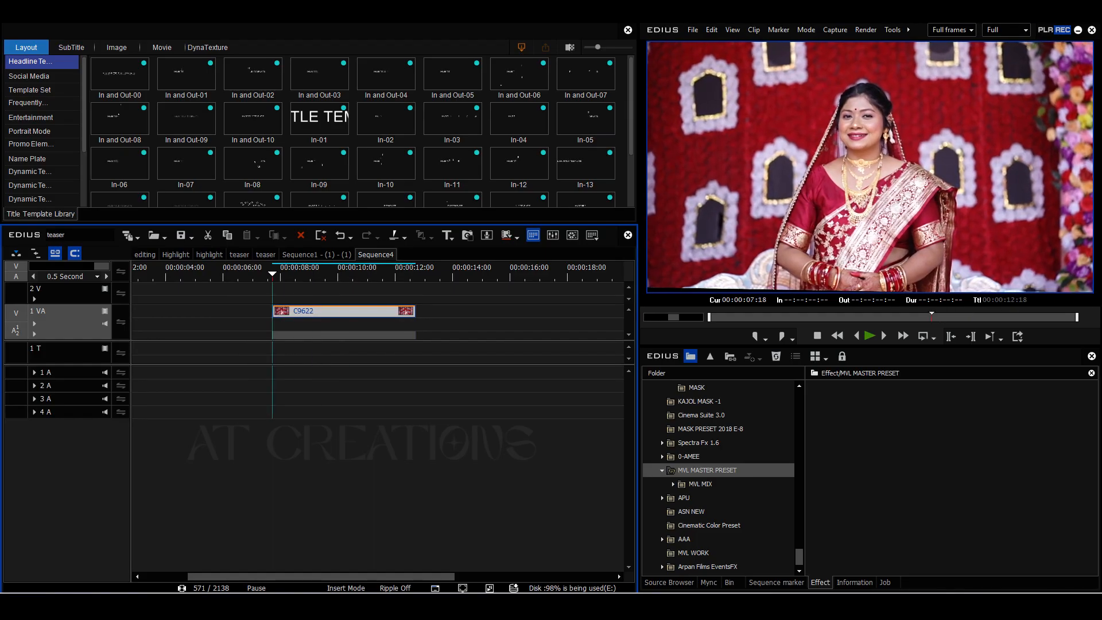
{"action": "left_click", "coordinate": [91, 295]}
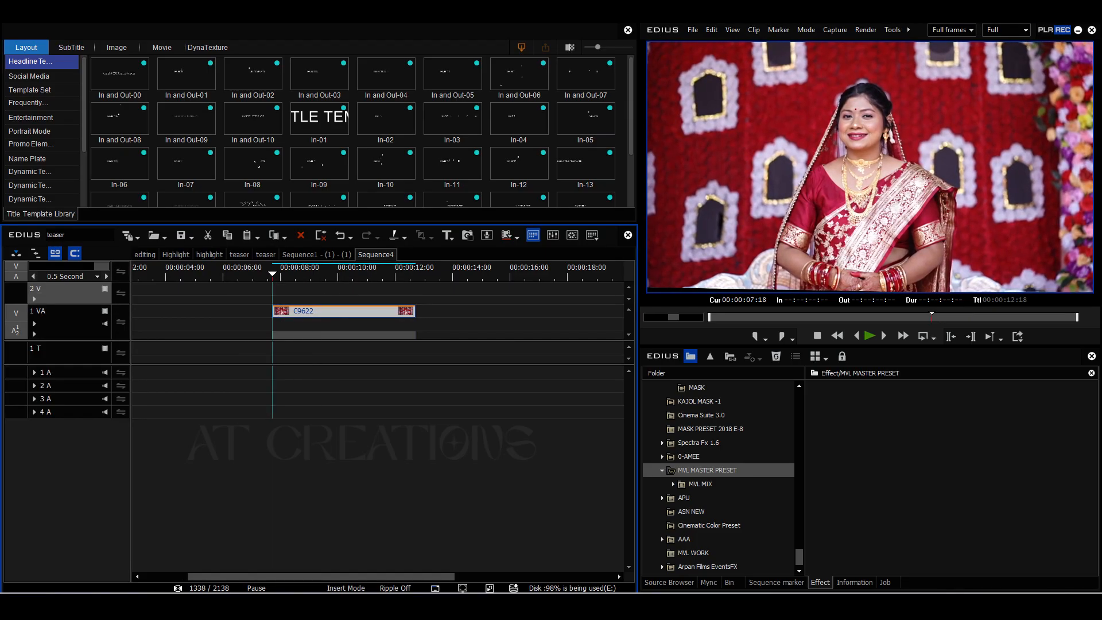
{"action": "key", "text": "ctrl+v"}
{"action": "key", "text": "space"}
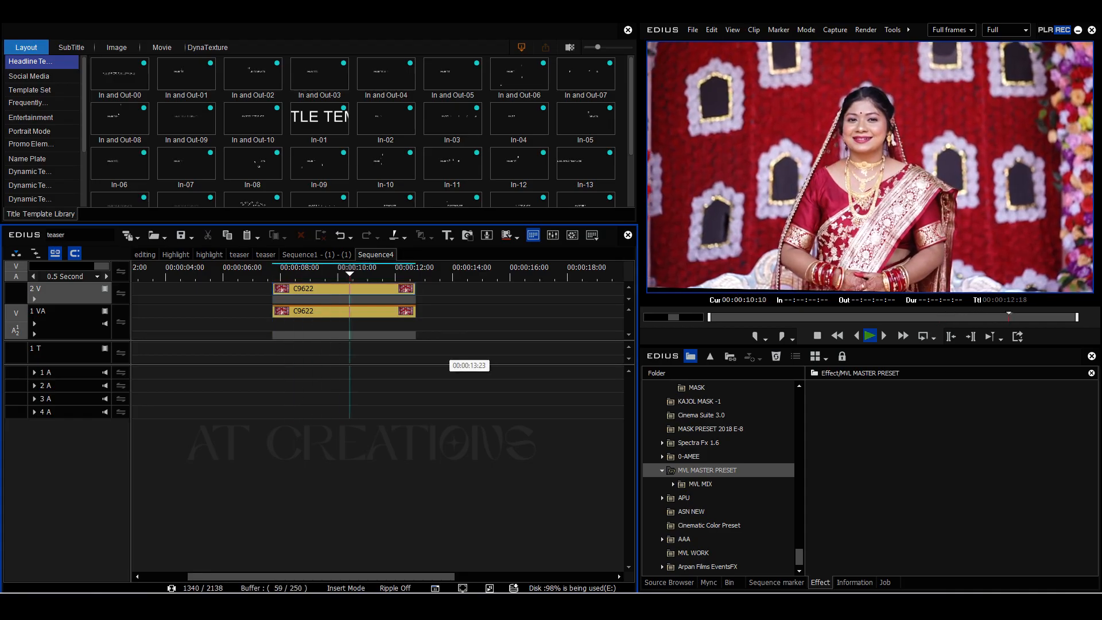
Step: In Layouter, scale the clip on track 2 V to 75.67 % and move it to X -2.23 %, Y 12.29 %
{"action": "key", "text": "space"}
{"action": "left_click", "coordinate": [356, 289]}
{"action": "key", "text": "Left"}
{"action": "key", "text": "Left"}
{"action": "key", "text": "Left"}
{"action": "key", "text": "Left"}
{"action": "key", "text": "Left"}
{"action": "key", "text": "Left"}
{"action": "key", "text": "Left"}
{"action": "key", "text": "Left"}
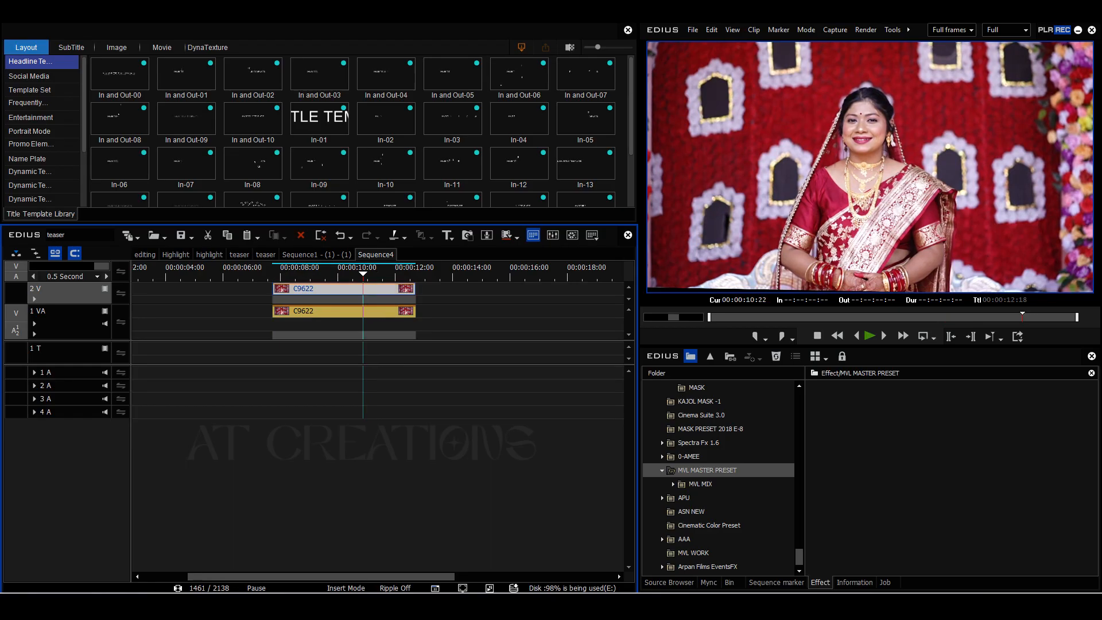
{"action": "left_click", "coordinate": [855, 583]}
{"action": "double_click", "coordinate": [690, 449]}
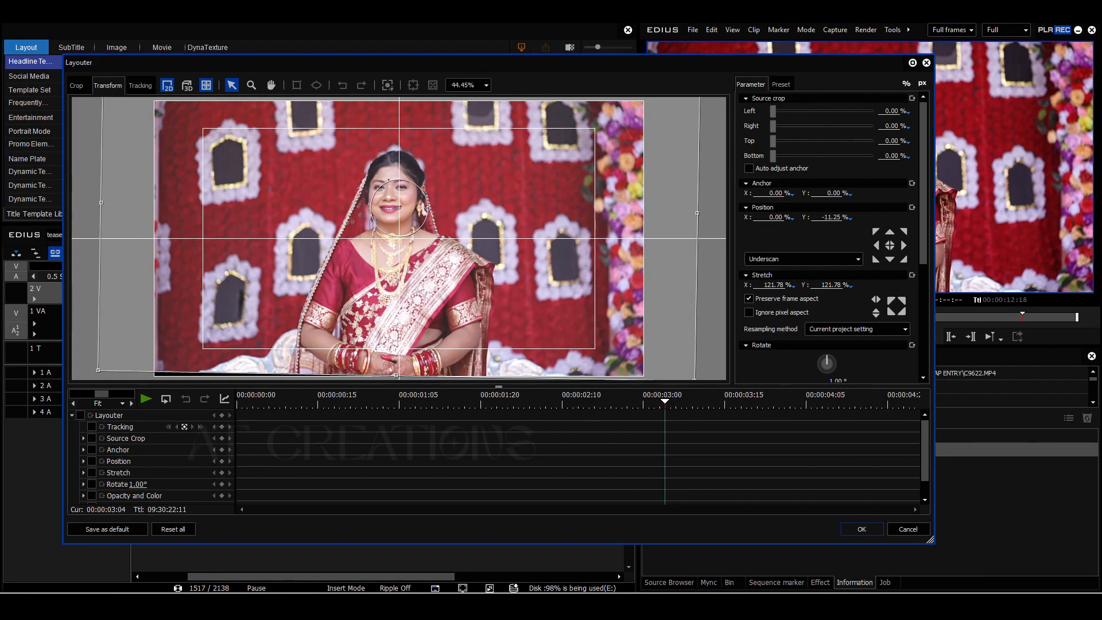
{"action": "left_click_drag", "start_coordinate": [98, 370], "coordinate": [212, 309]}
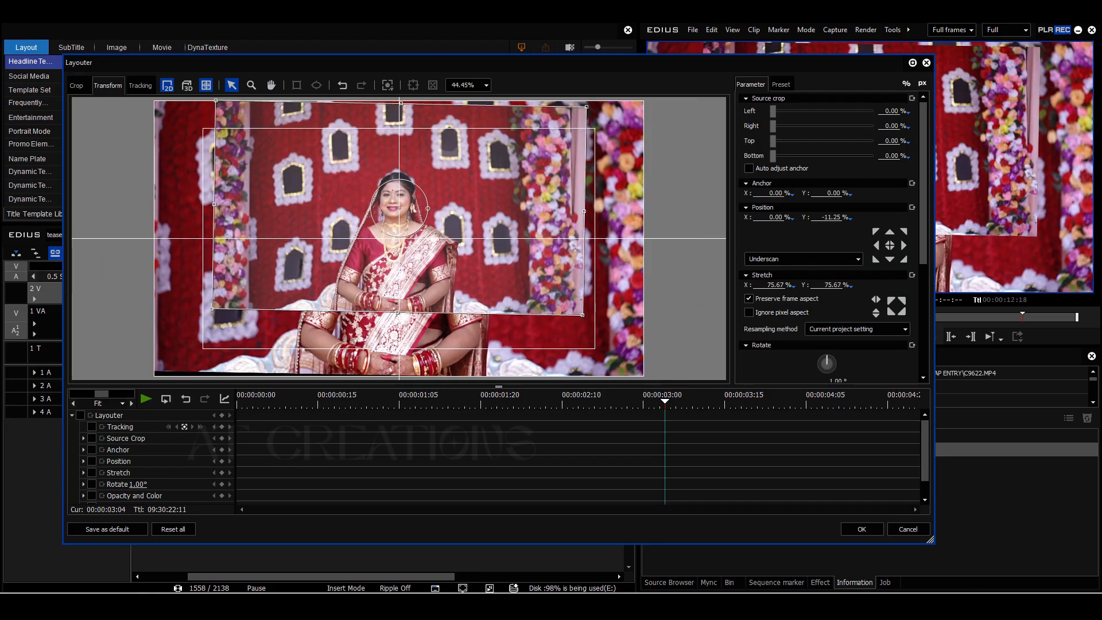
{"action": "left_click_drag", "start_coordinate": [400, 209], "coordinate": [389, 273]}
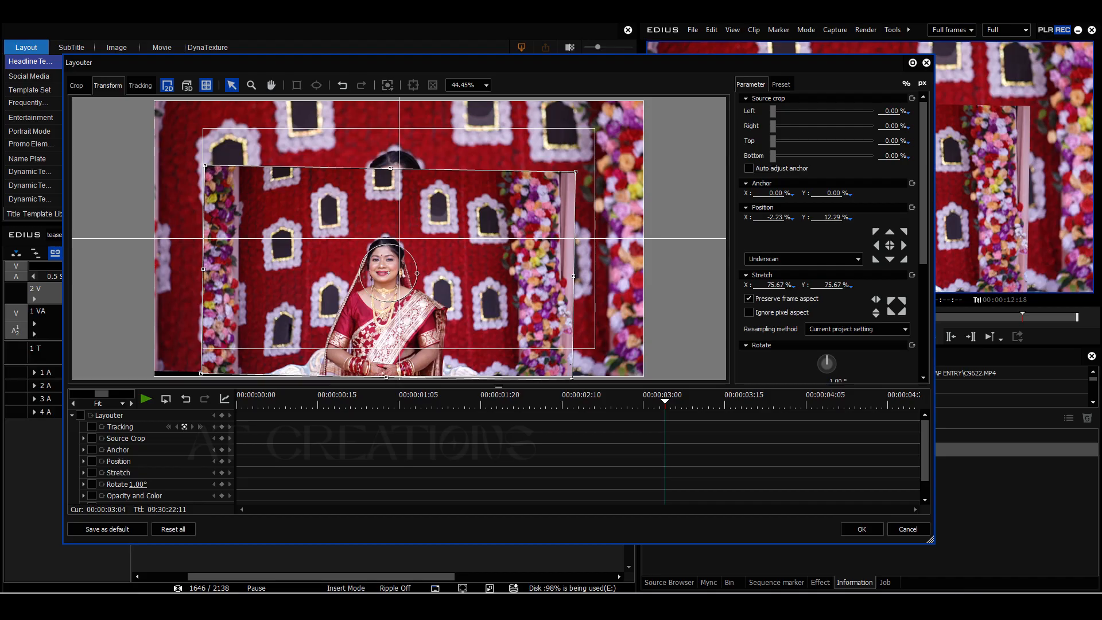
{"action": "left_click", "coordinate": [862, 529]}
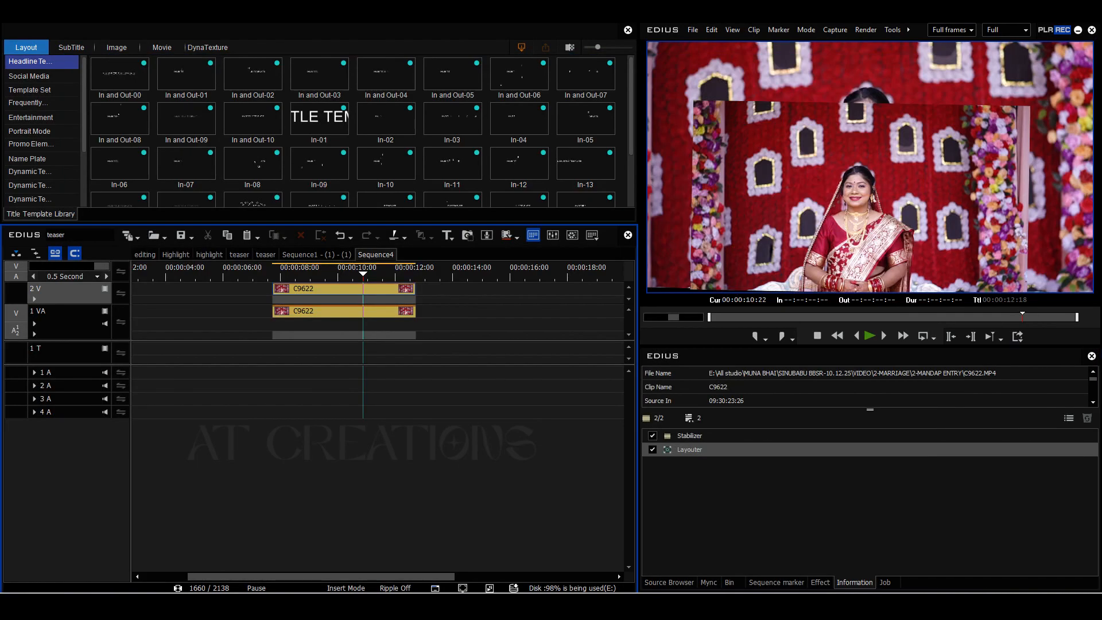
Step: Play the layered clips from 00:00:07:18 and save the project
{"action": "left_click", "coordinate": [273, 272]}
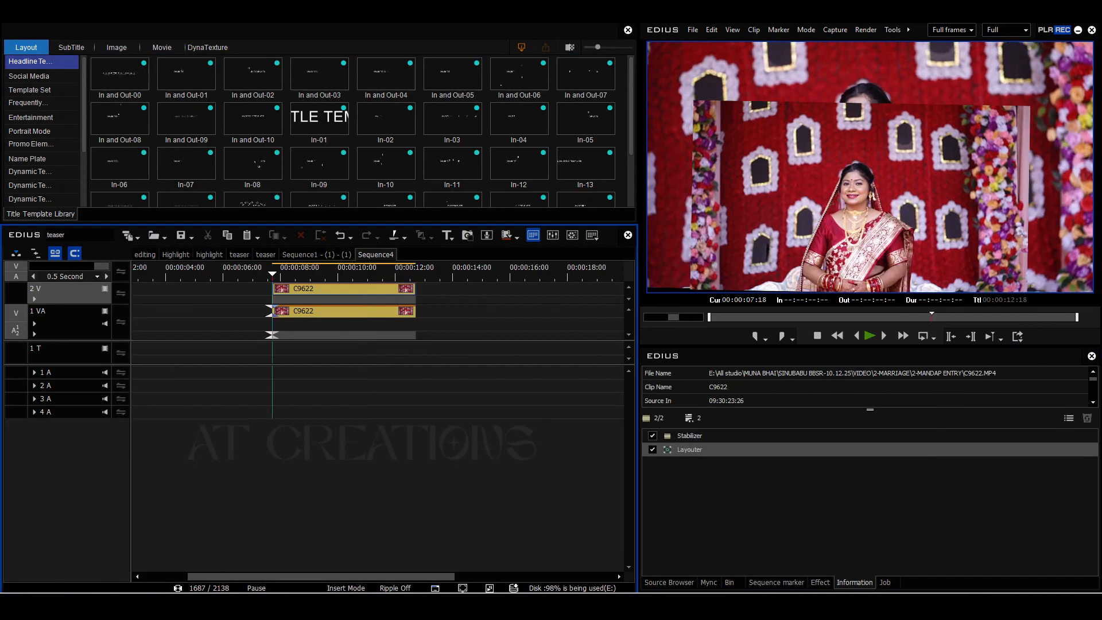
{"action": "key", "text": "space"}
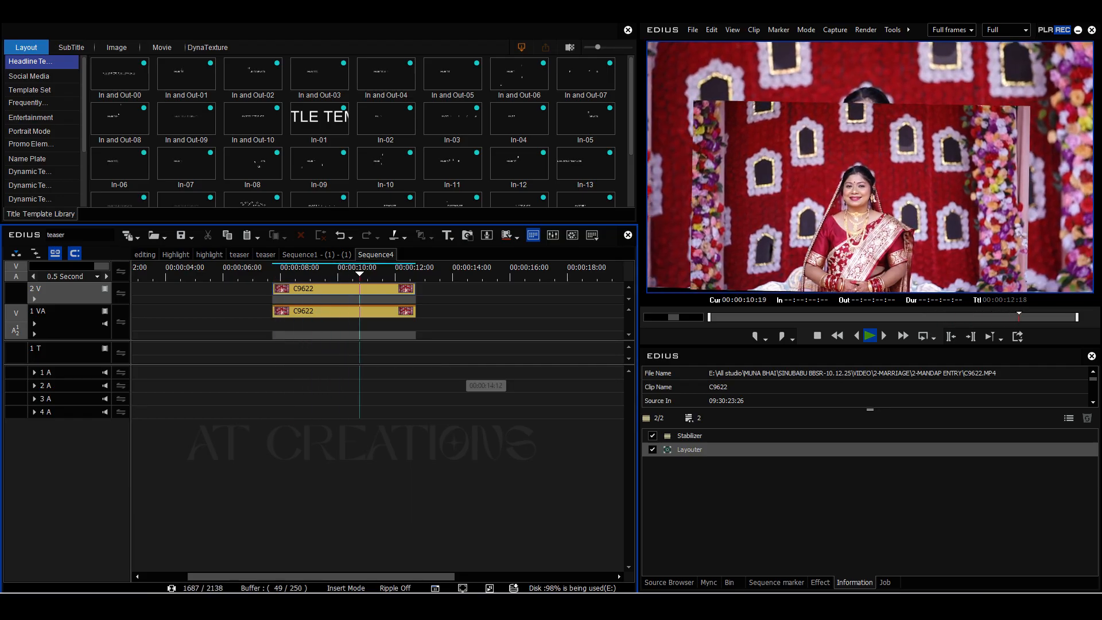
{"action": "left_click_drag", "start_coordinate": [397, 273], "coordinate": [272, 273]}
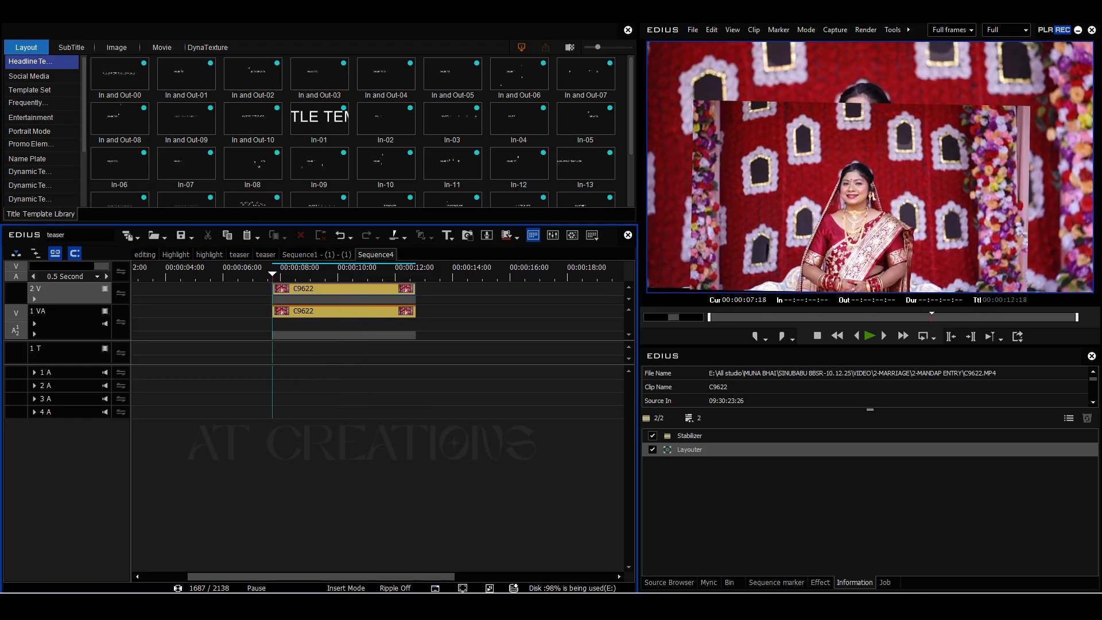
{"action": "key", "text": "ctrl+s"}
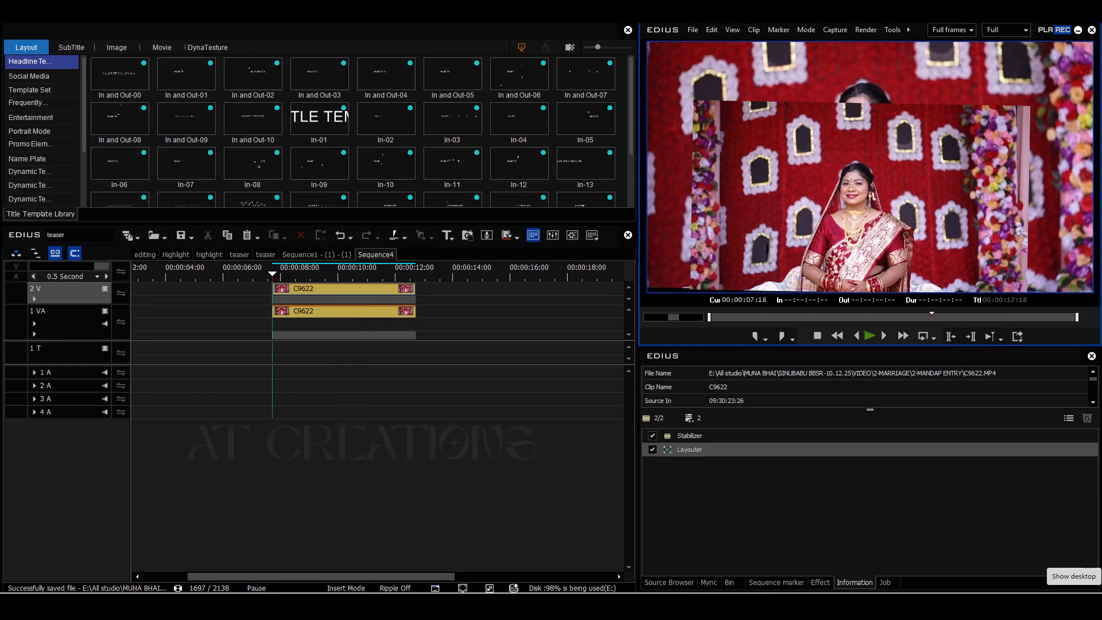
Step: Apply the Mask video filter to the C9622 clip on track 2 V
{"action": "left_click", "coordinate": [820, 582]}
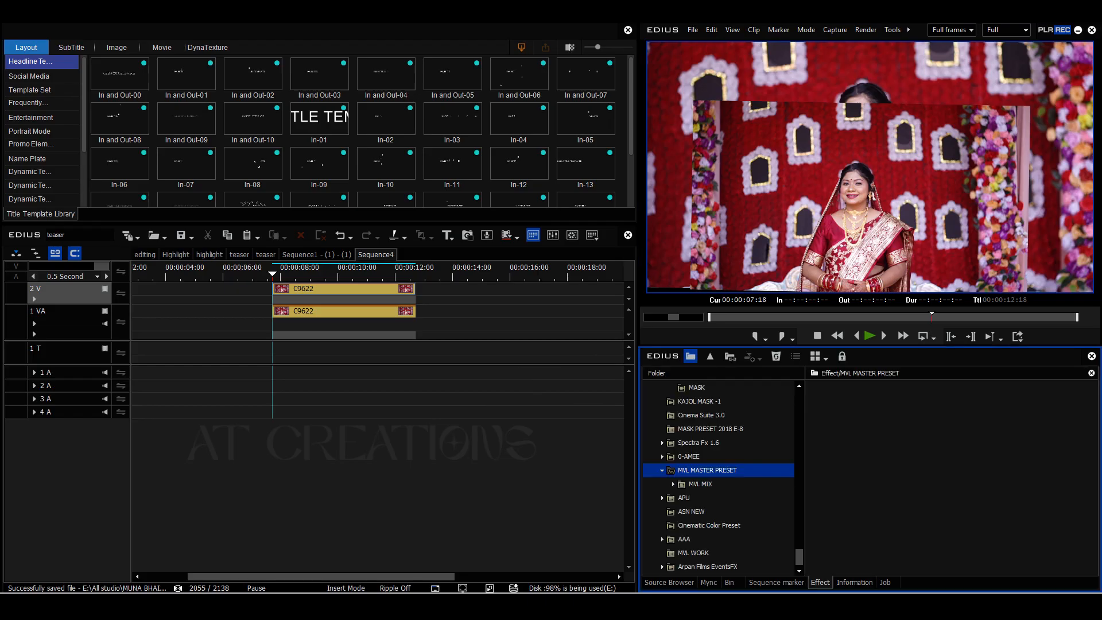
{"action": "scroll", "coordinate": [725, 457], "scroll_direction": "up", "scroll_amount": 8}
{"action": "scroll", "coordinate": [725, 457], "scroll_direction": "up", "scroll_amount": 8}
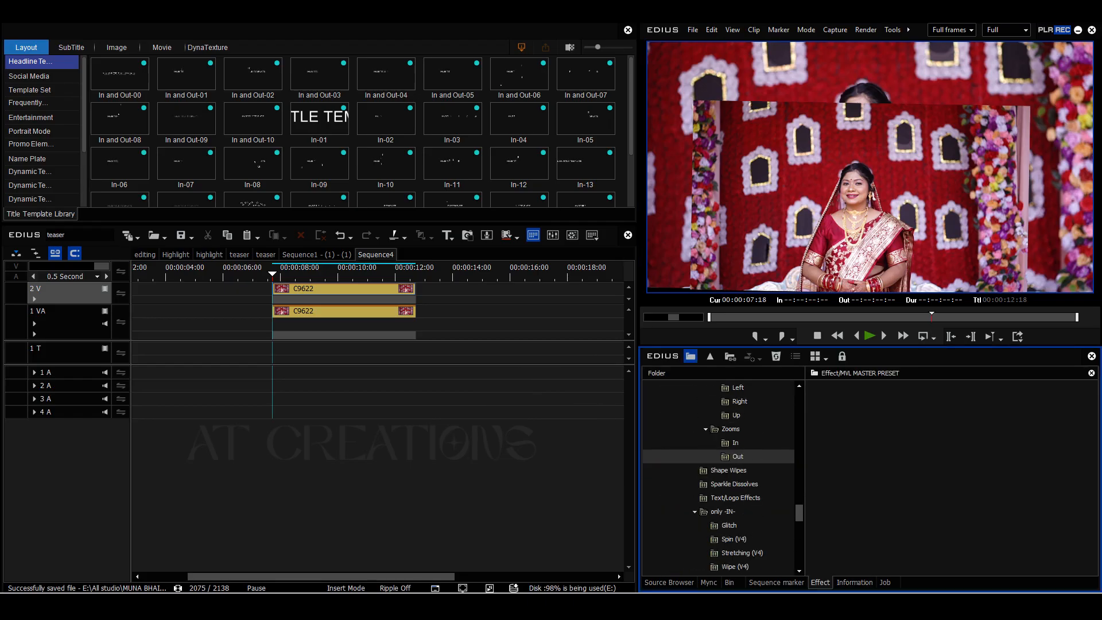
{"action": "scroll", "coordinate": [725, 457], "scroll_direction": "up", "scroll_amount": 8}
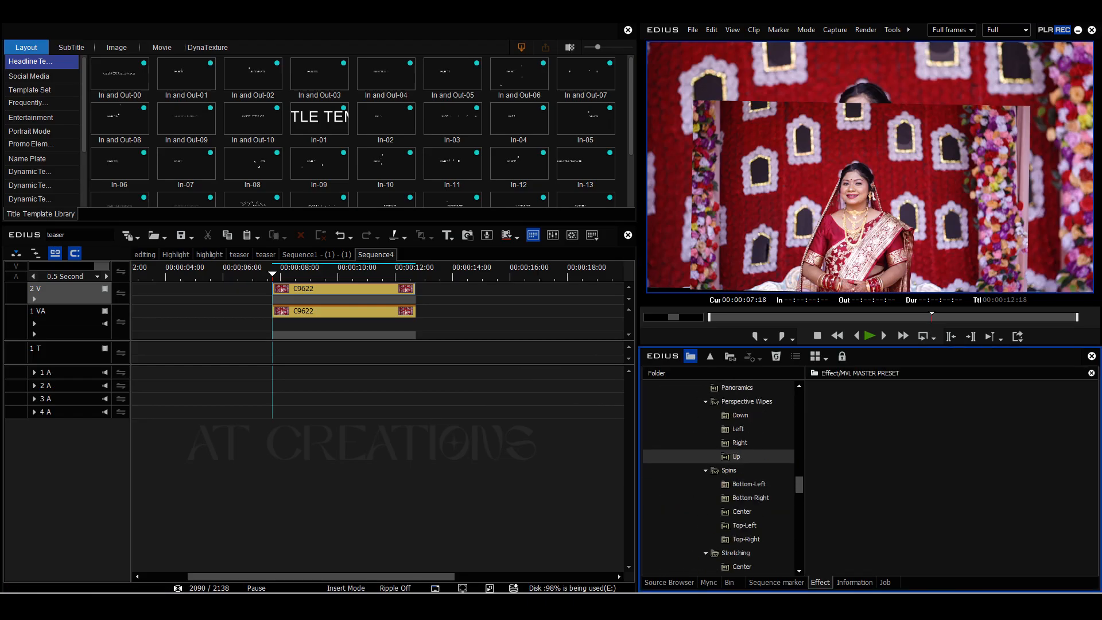
{"action": "scroll", "coordinate": [725, 457], "scroll_direction": "up", "scroll_amount": 10}
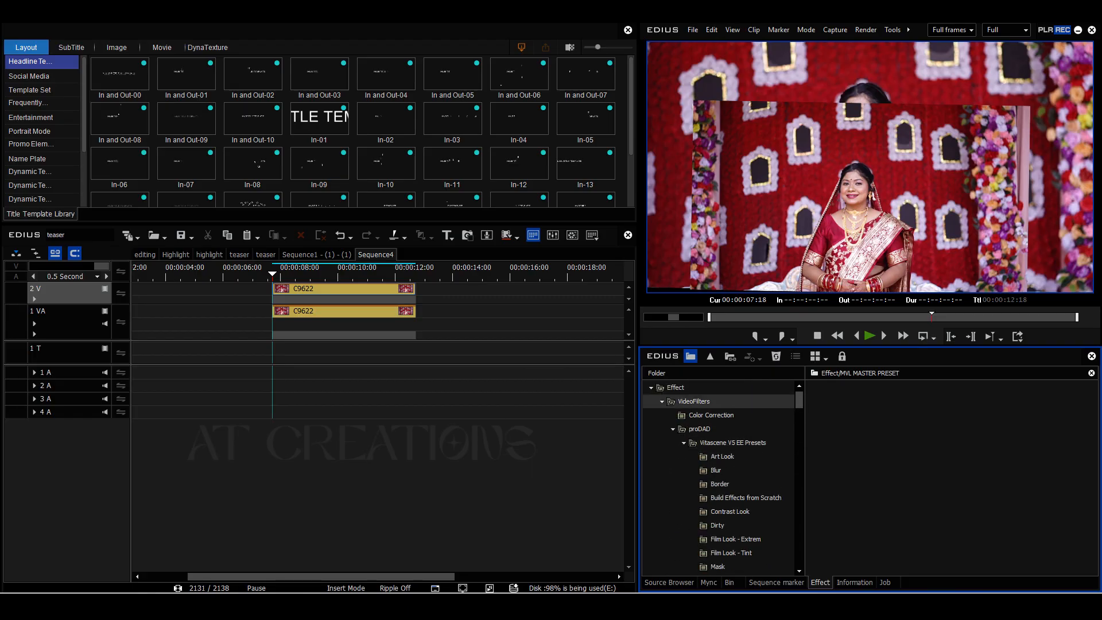
{"action": "left_click", "coordinate": [694, 402]}
{"action": "scroll", "coordinate": [951, 478], "scroll_direction": "down", "scroll_amount": 2}
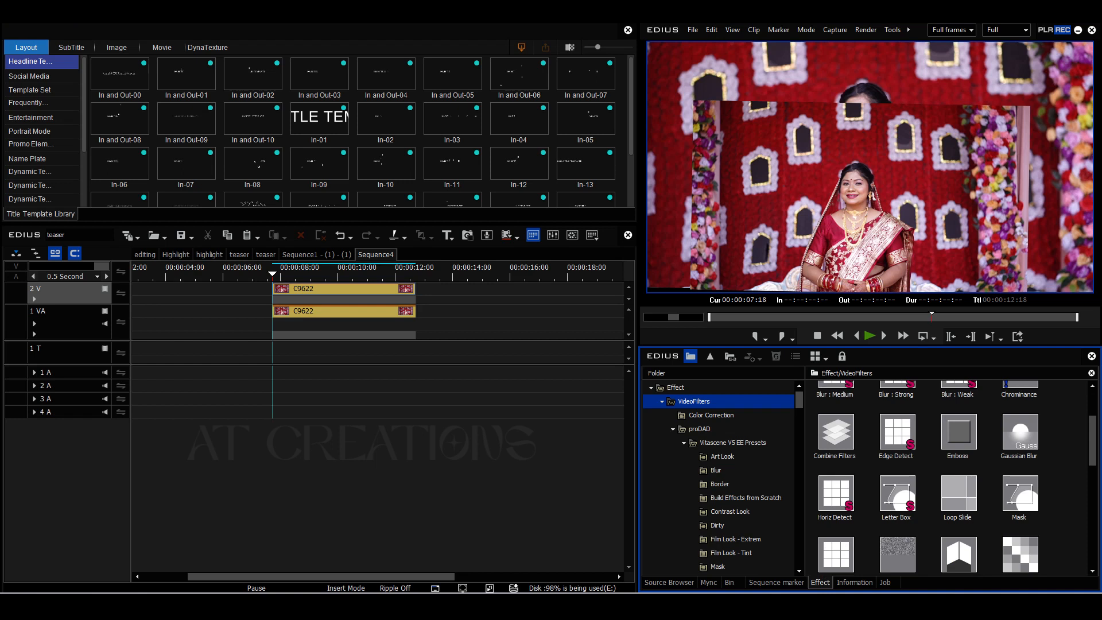
{"action": "left_click", "coordinate": [1015, 503]}
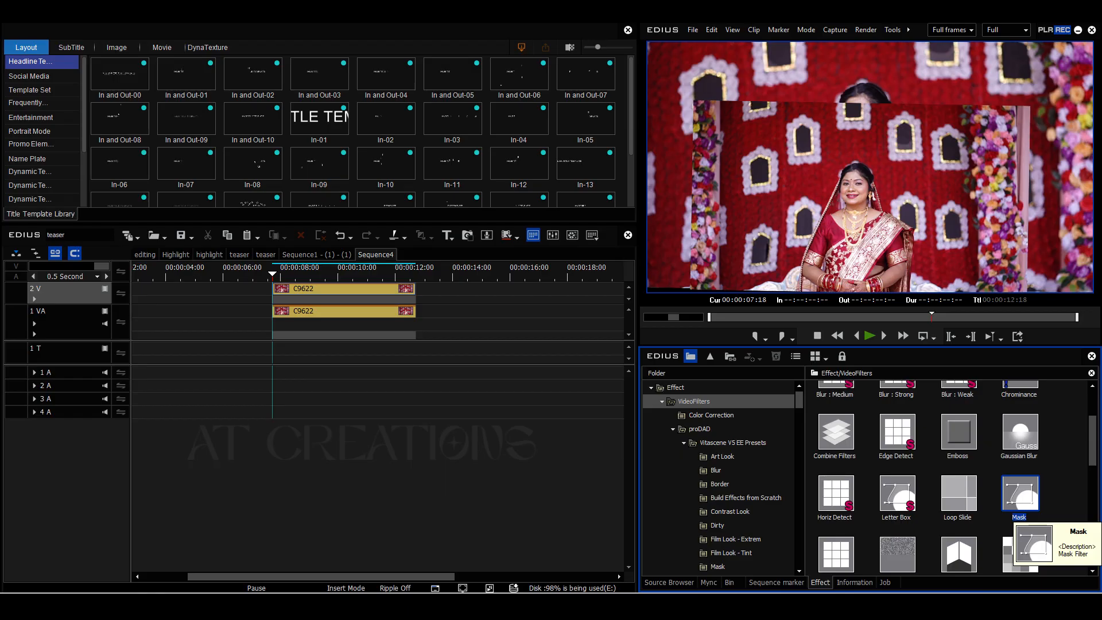
{"action": "left_click_drag", "start_coordinate": [1015, 503], "coordinate": [350, 290]}
{"action": "left_click", "coordinate": [367, 391]}
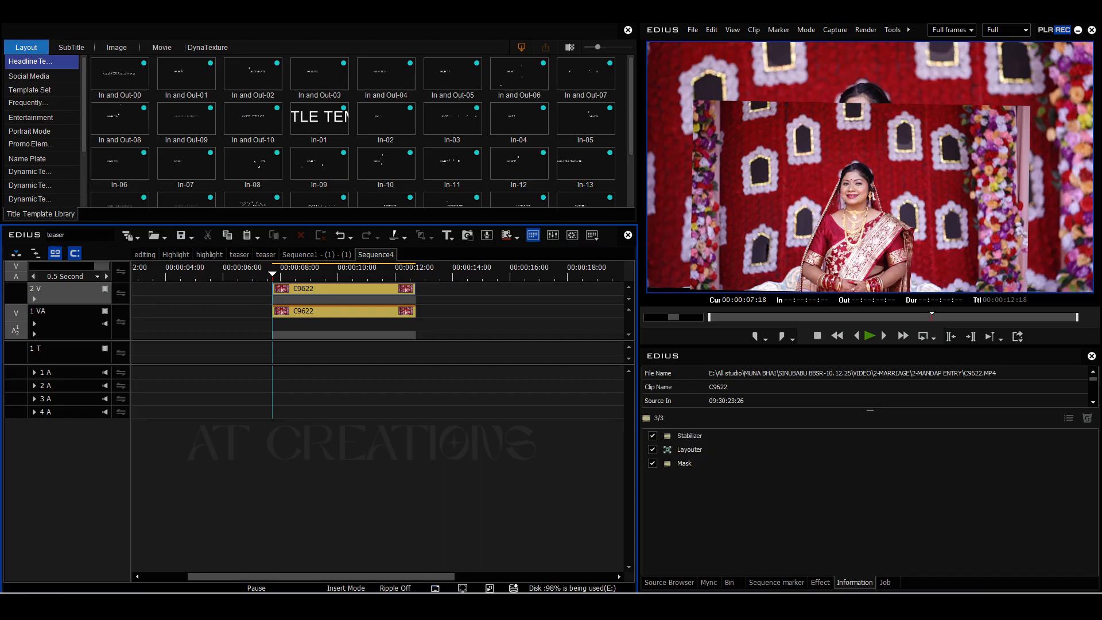
Step: Examine the layered clips frame by frame from 00:00:09:01 back to their start at 00:00:07:18
{"action": "left_click_drag", "start_coordinate": [272, 274], "coordinate": [310, 275]}
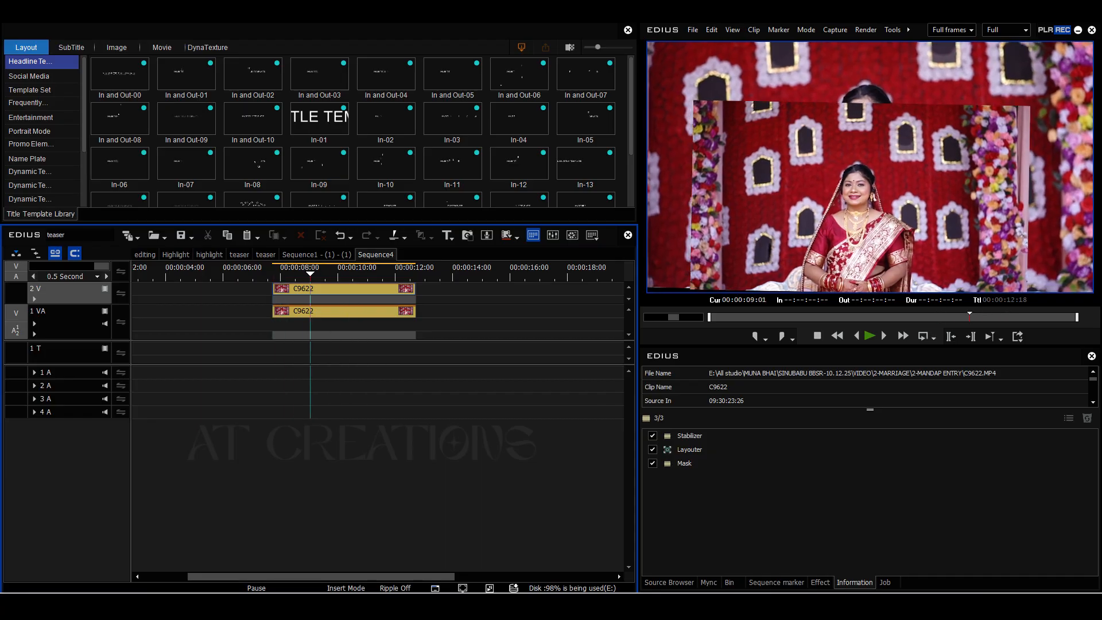
{"action": "left_click", "coordinate": [327, 289]}
{"action": "key", "text": "Left"}
{"action": "key", "text": "Left"}
{"action": "key", "text": "Left"}
{"action": "key", "text": "Left"}
{"action": "key", "text": "Left"}
{"action": "key", "text": "Left"}
{"action": "key", "text": "Left"}
{"action": "key", "text": "Left"}
{"action": "key", "text": "Left"}
{"action": "key", "text": "Left"}
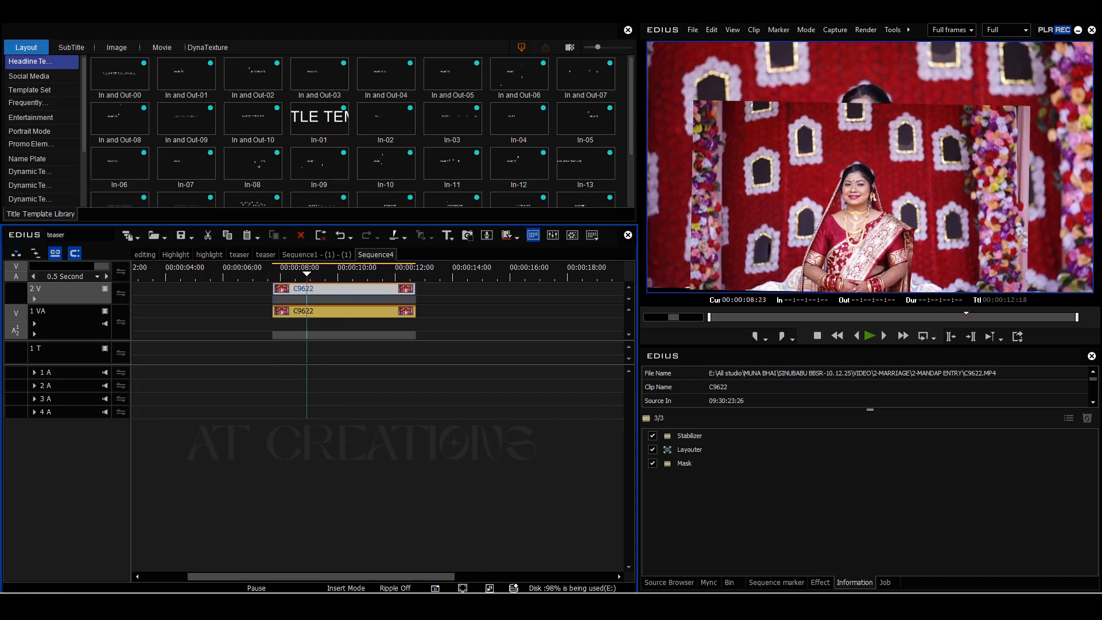
{"action": "key", "text": "Left"}
{"action": "key", "text": "Left"}
{"action": "key", "text": "Left"}
{"action": "key", "text": "Left"}
{"action": "key", "text": "Left"}
{"action": "key", "text": "Left"}
{"action": "key", "text": "Left"}
{"action": "key", "text": "Left"}
{"action": "key", "text": "Left"}
{"action": "key", "text": "Left"}
{"action": "key", "text": "Left"}
{"action": "key", "text": "Left"}
{"action": "key", "text": "Left"}
{"action": "key", "text": "Left"}
{"action": "key", "text": "Left"}
{"action": "key", "text": "Left"}
{"action": "key", "text": "Left"}
{"action": "key", "text": "Left"}
{"action": "key", "text": "Left"}
{"action": "key", "text": "Left"}
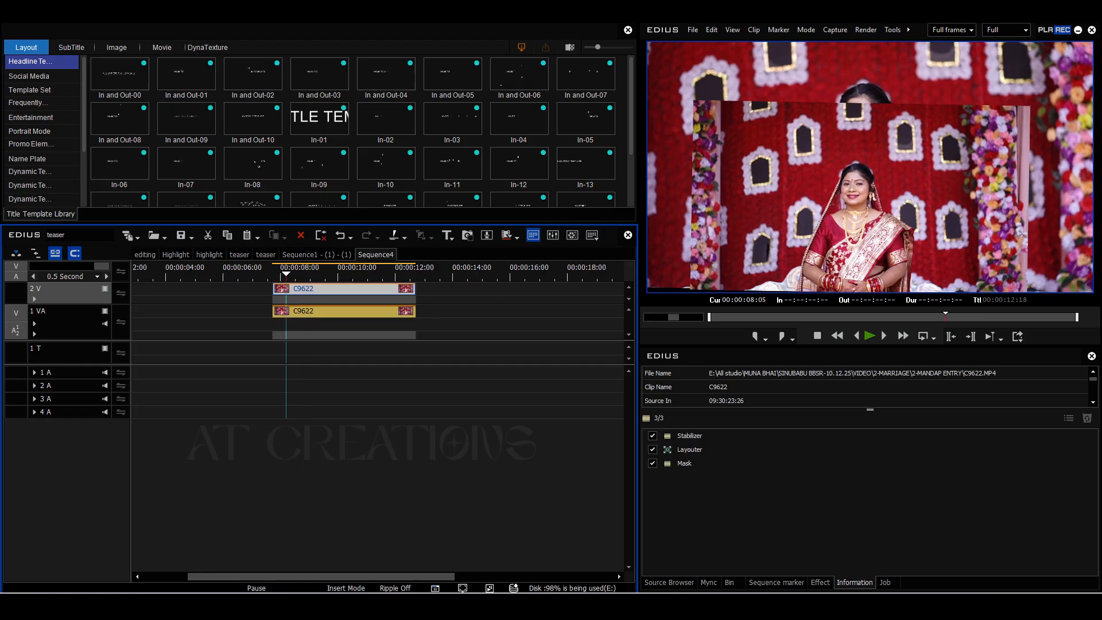
{"action": "key", "text": "Left"}
{"action": "key", "text": "Left"}
{"action": "key", "text": "Left"}
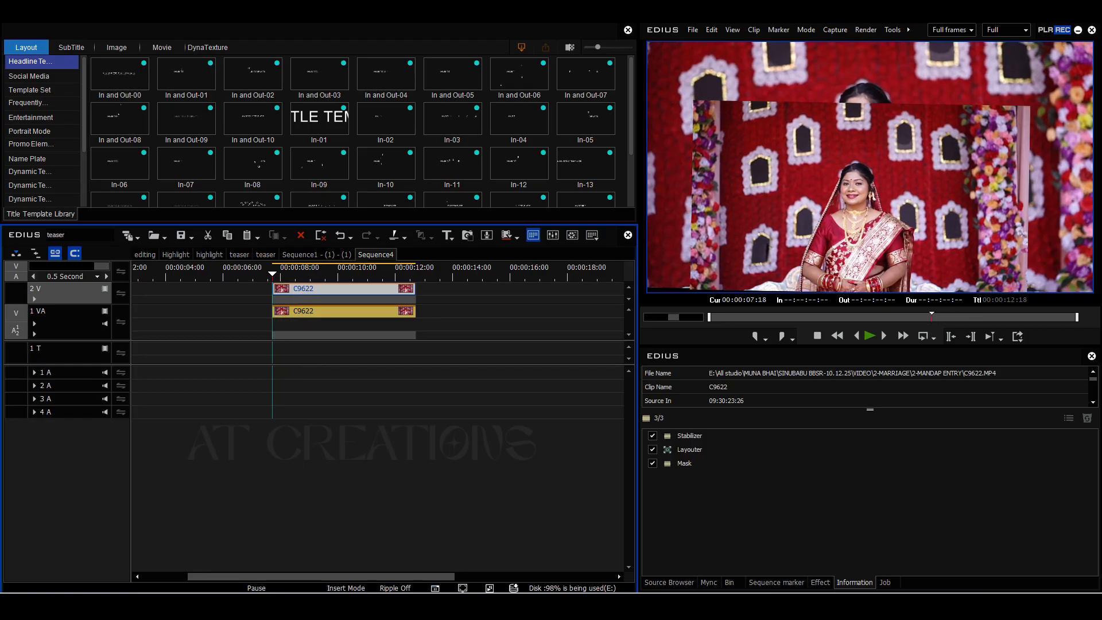
Step: Open the Mask filter settings of the C9622 clip on track 2 V and frame the bride's head up close
{"action": "key", "text": "Right"}
{"action": "key", "text": "Right"}
{"action": "key", "text": "Right"}
{"action": "key", "text": "Right"}
{"action": "key", "text": "Right"}
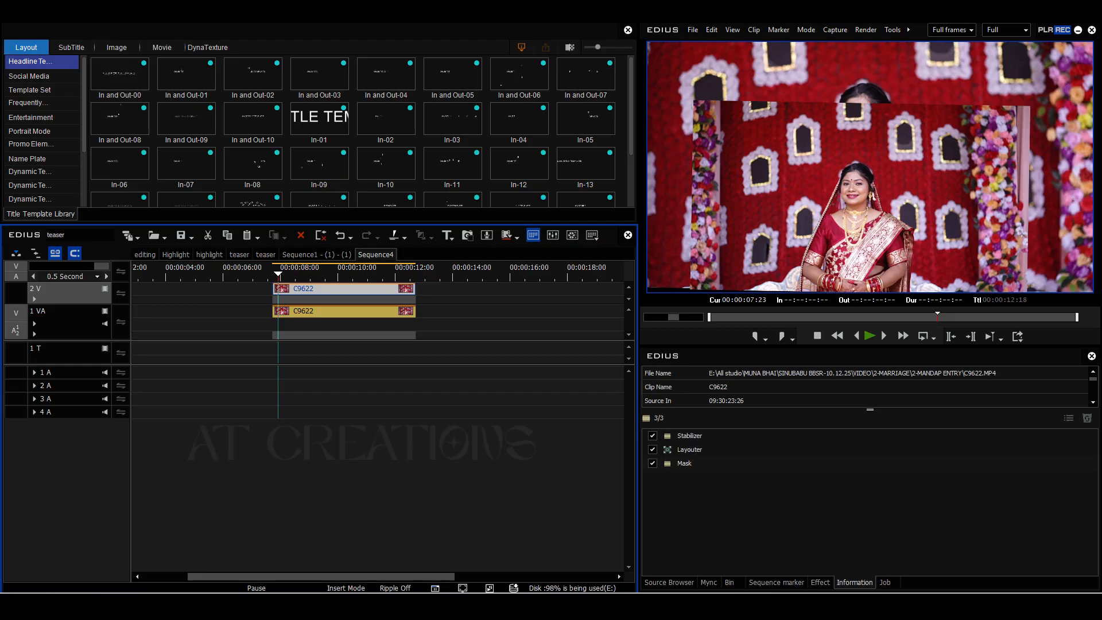
{"action": "double_click", "coordinate": [684, 463]}
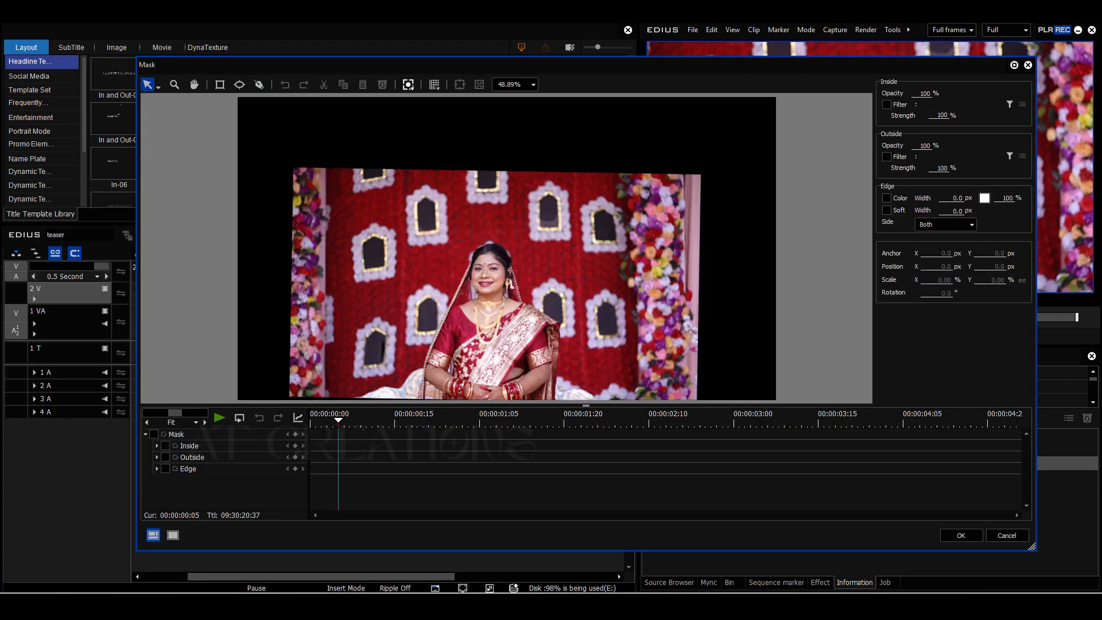
{"action": "scroll", "coordinate": [507, 249], "scroll_direction": "up", "scroll_amount": 8}
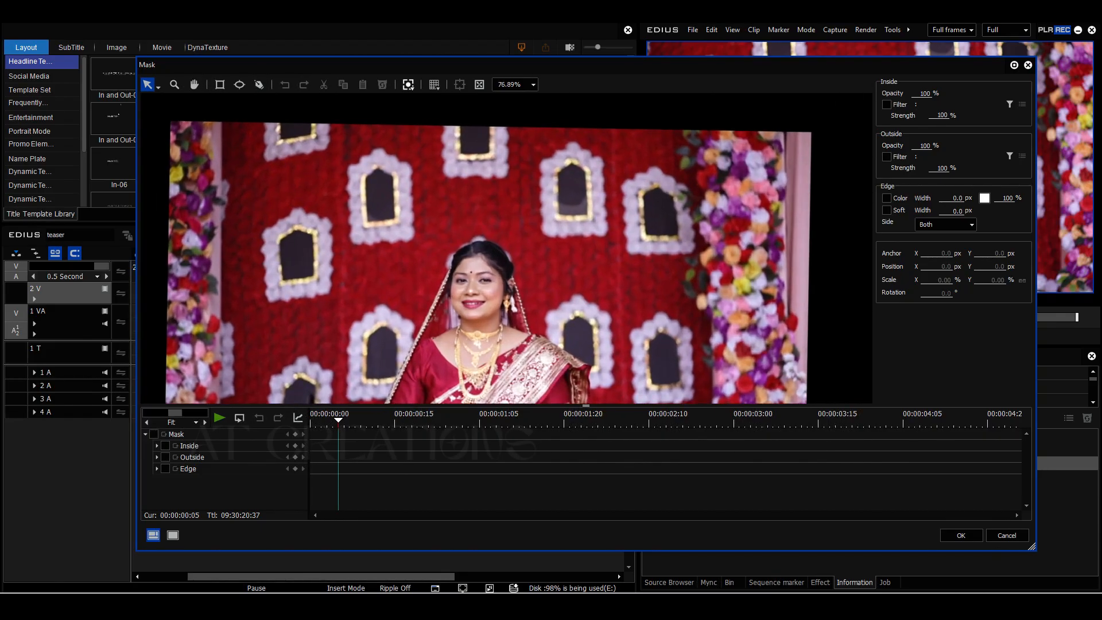
{"action": "scroll", "coordinate": [507, 249], "scroll_direction": "up", "scroll_amount": 9}
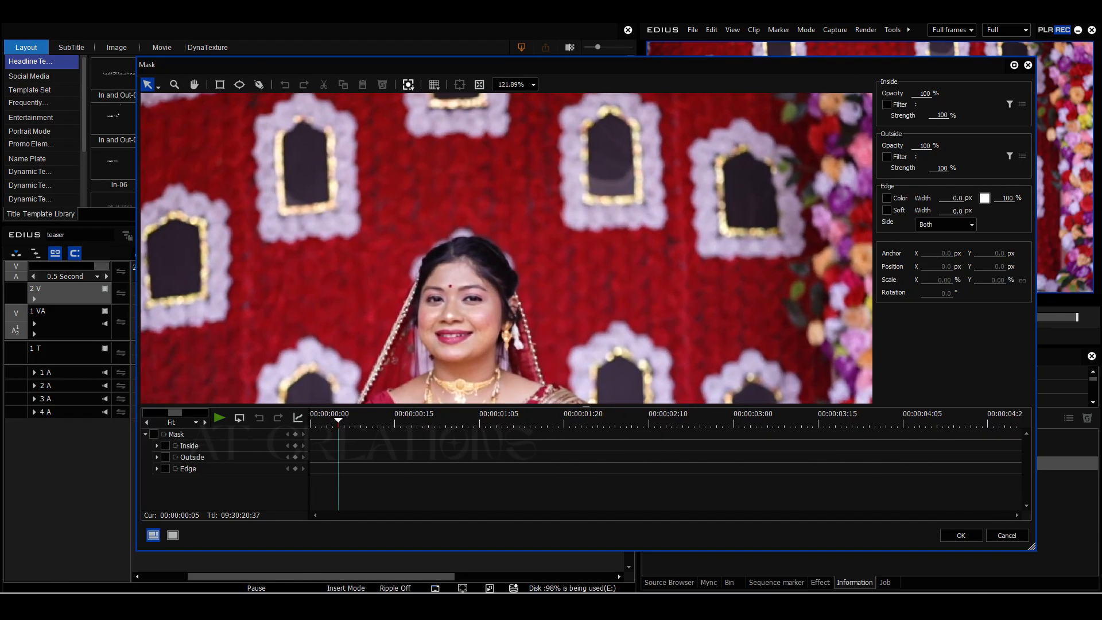
{"action": "scroll", "coordinate": [507, 248], "scroll_direction": "up", "scroll_amount": 8}
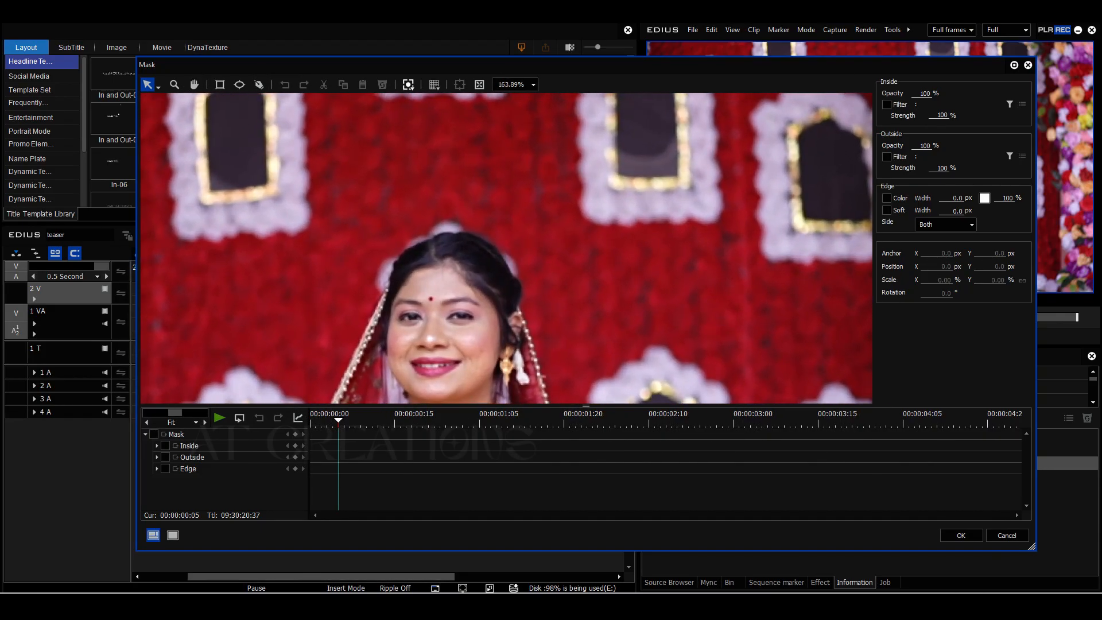
{"action": "scroll", "coordinate": [507, 249], "scroll_direction": "up", "scroll_amount": 3}
{"action": "left_click", "coordinate": [194, 84]}
{"action": "left_click_drag", "start_coordinate": [448, 258], "coordinate": [477, 169]}
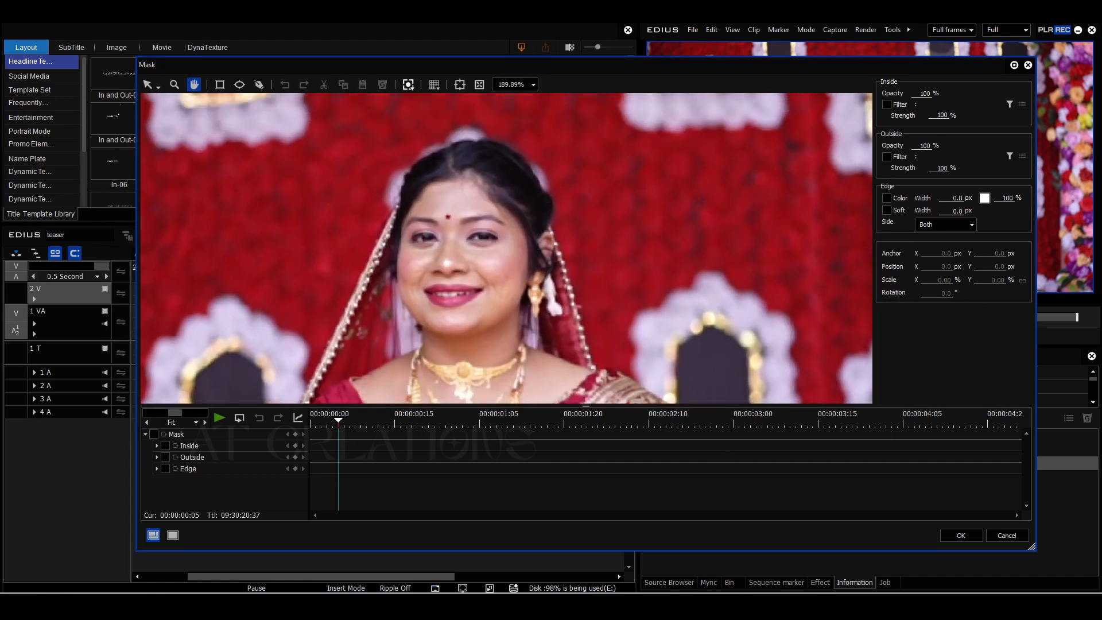
{"action": "left_click", "coordinate": [259, 84]}
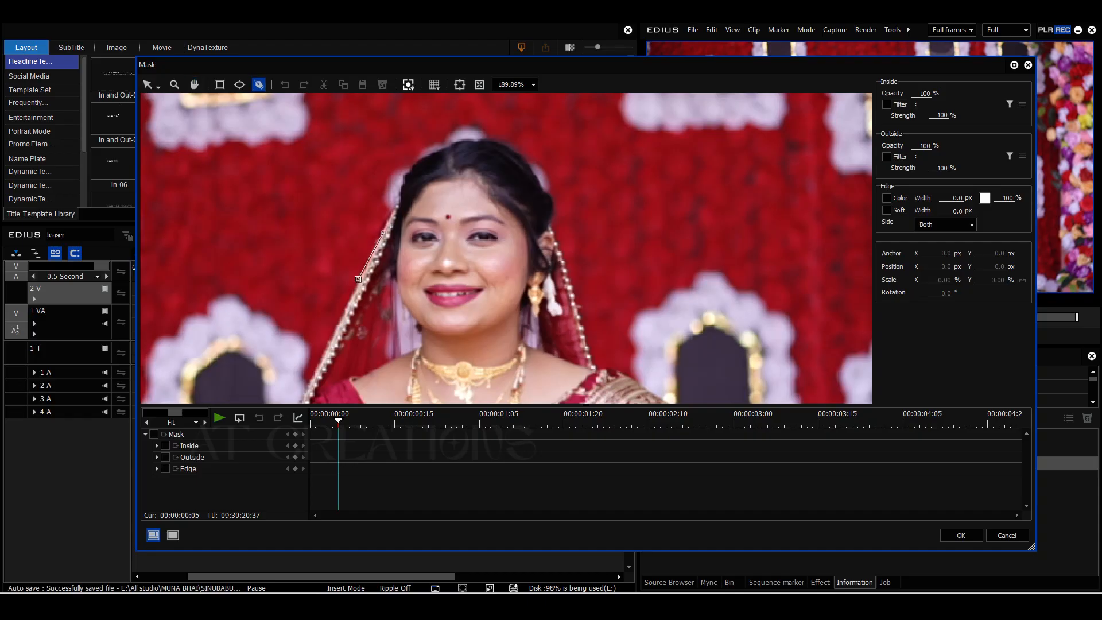
{"action": "left_click_drag", "start_coordinate": [390, 214], "coordinate": [395, 208]}
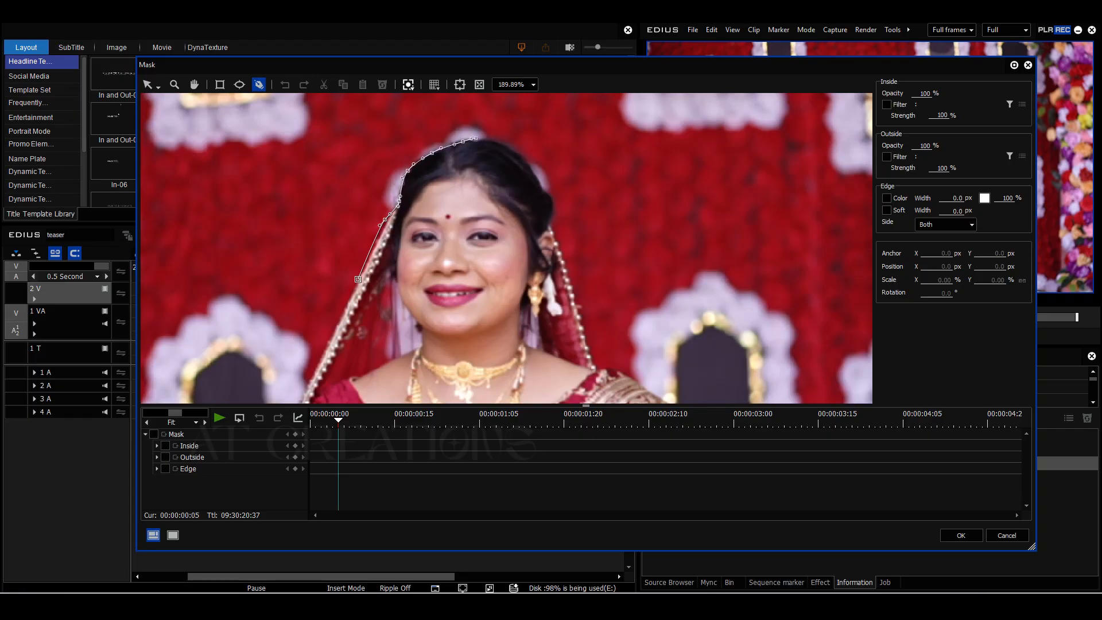
{"action": "left_click_drag", "start_coordinate": [499, 142], "coordinate": [531, 166]}
{"action": "left_click", "coordinate": [553, 236]}
{"action": "left_click_drag", "start_coordinate": [558, 247], "coordinate": [560, 258]}
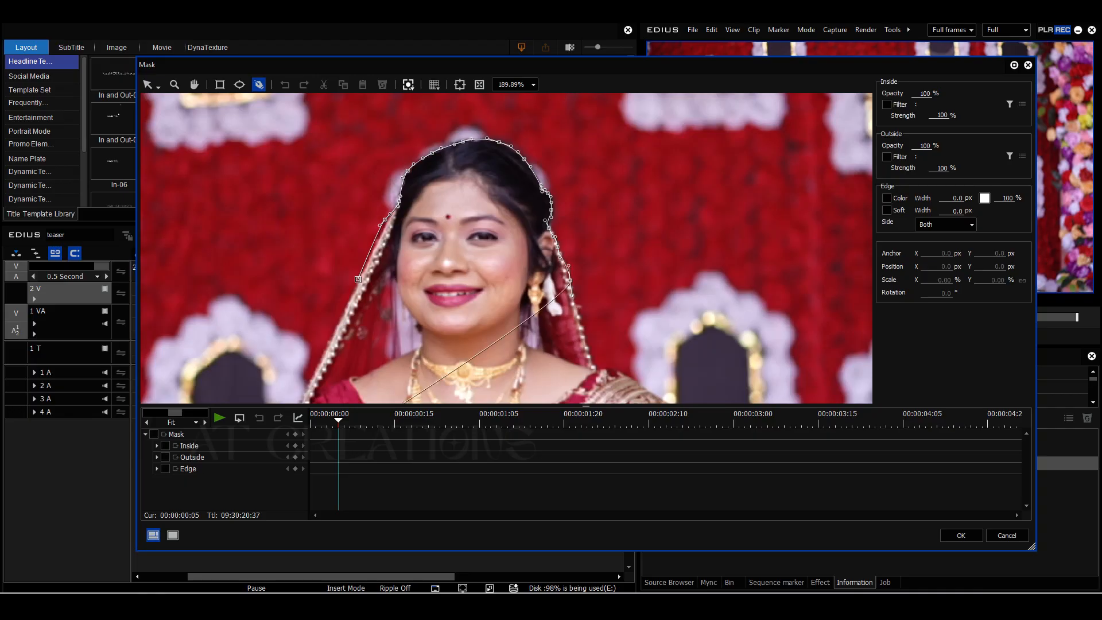
Step: Return the mask timeline to 00:00:00:00 and delete the rough outline drawn around the bride's head
{"action": "left_click_drag", "start_coordinate": [339, 421], "coordinate": [310, 421]}
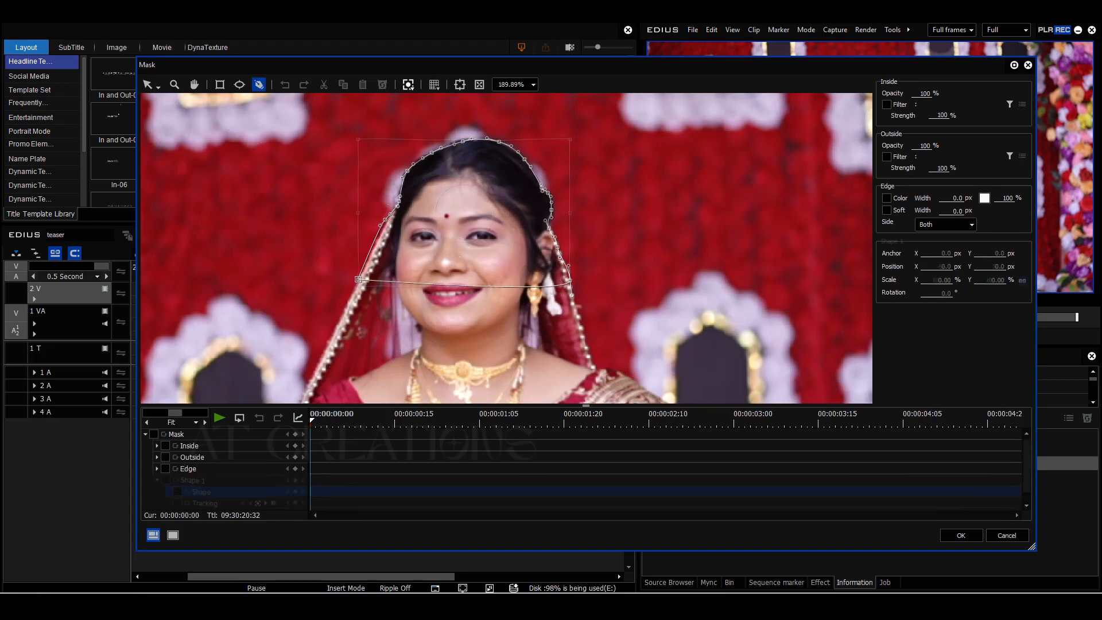
{"action": "left_click", "coordinate": [358, 280]}
{"action": "key", "text": "Delete"}
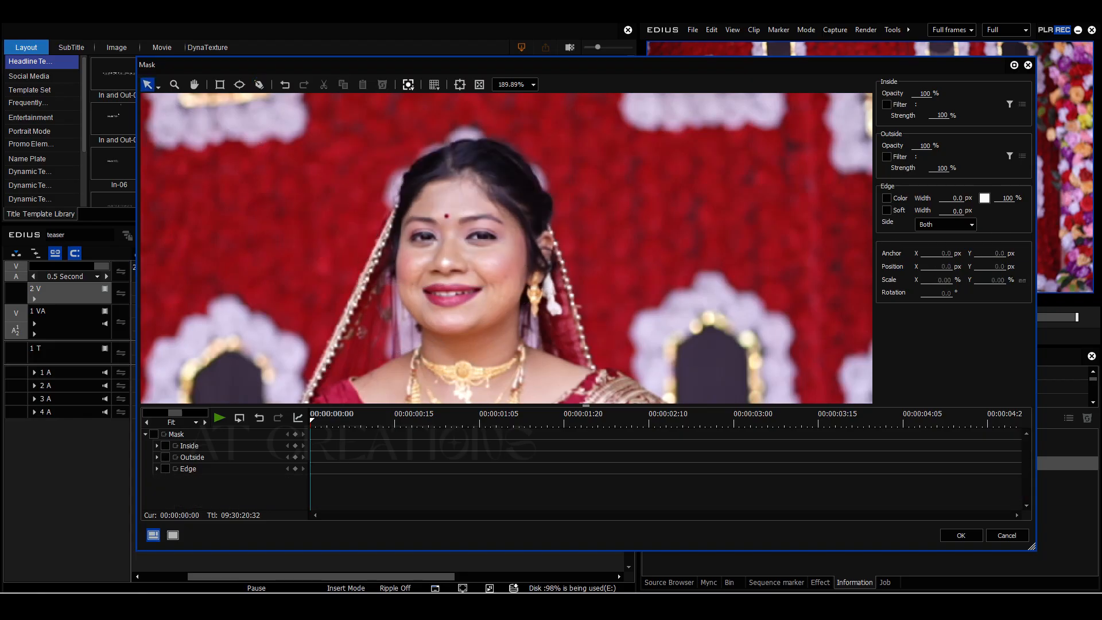
Step: Start a new freehand mask path at the veil beside the bride's face, tracing over her head and down to the opposite shoulder
{"action": "left_click", "coordinate": [259, 85]}
{"action": "left_click", "coordinate": [343, 310]}
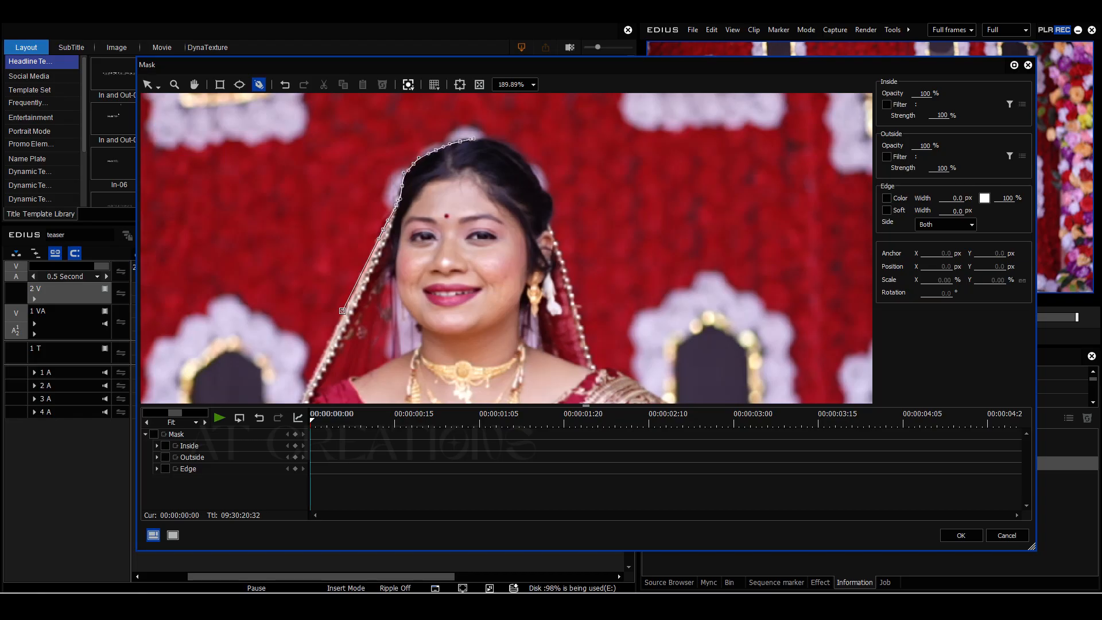
{"action": "left_click", "coordinate": [483, 138]}
{"action": "left_click", "coordinate": [513, 148]}
{"action": "left_click_drag", "start_coordinate": [562, 263], "coordinate": [565, 275]}
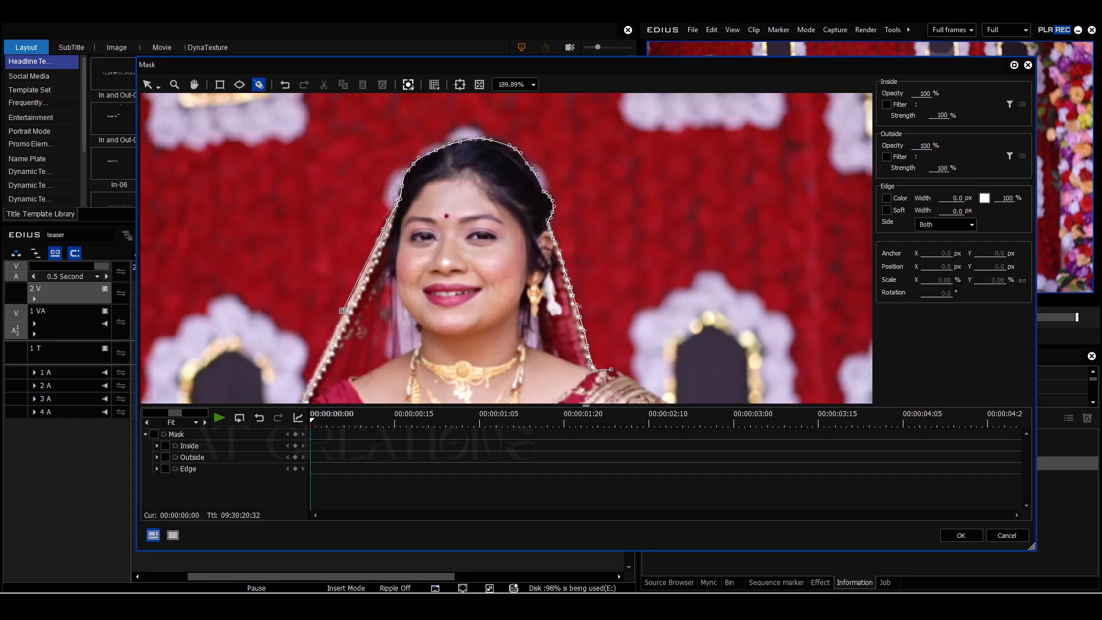
{"action": "left_click_drag", "start_coordinate": [613, 368], "coordinate": [621, 369]}
Step: Continue the mask path along the bride's shoulder and down the outer edge of the saree beside her upper arm
{"action": "left_click", "coordinate": [194, 85]}
{"action": "left_click_drag", "start_coordinate": [602, 367], "coordinate": [359, 122]}
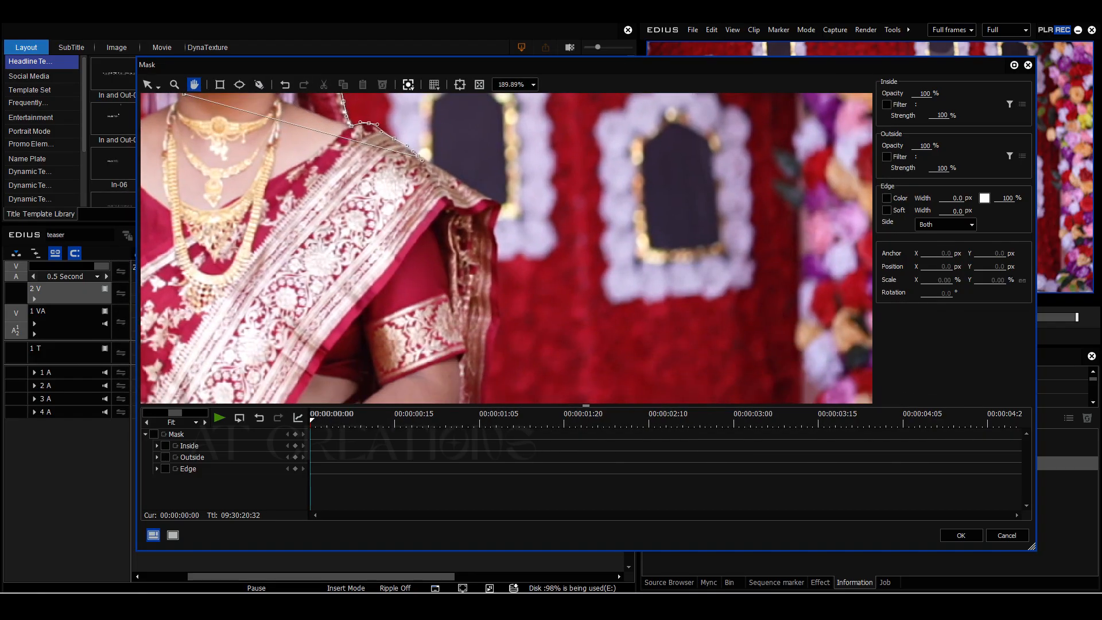
{"action": "left_click", "coordinate": [259, 84]}
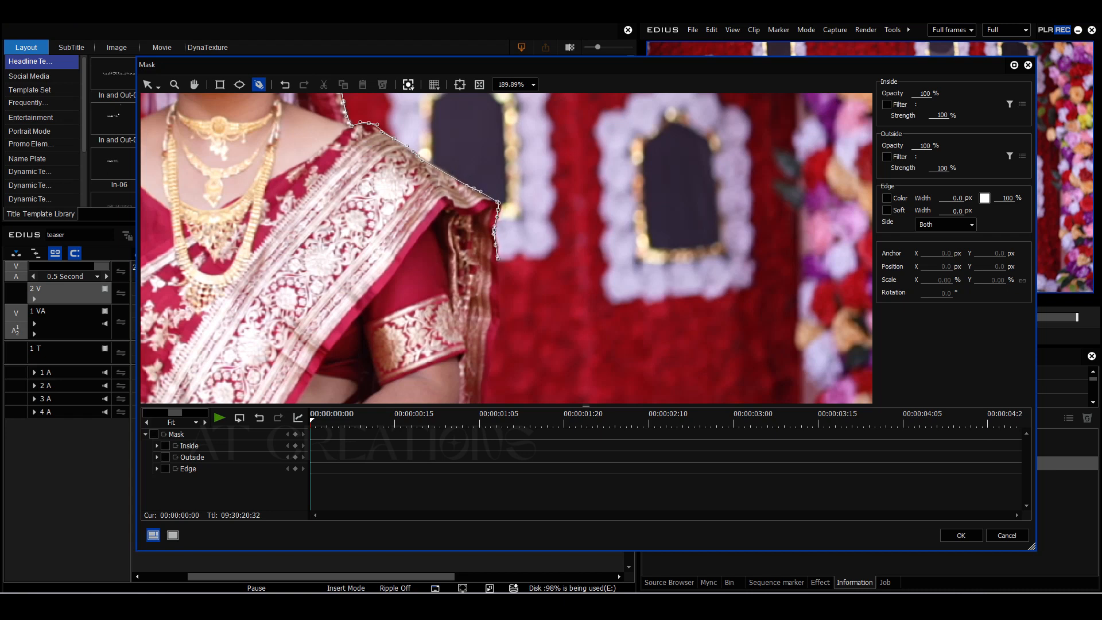
{"action": "left_click", "coordinate": [499, 296]}
{"action": "left_click", "coordinate": [499, 305]}
{"action": "left_click", "coordinate": [491, 344]}
{"action": "left_click", "coordinate": [483, 401]}
Step: Extend the mask path down the hanging saree edge beside her forearm to just below the picture's lower border
{"action": "left_click", "coordinate": [194, 85]}
{"action": "left_click_drag", "start_coordinate": [402, 345], "coordinate": [391, 163]}
{"action": "left_click", "coordinate": [259, 84]}
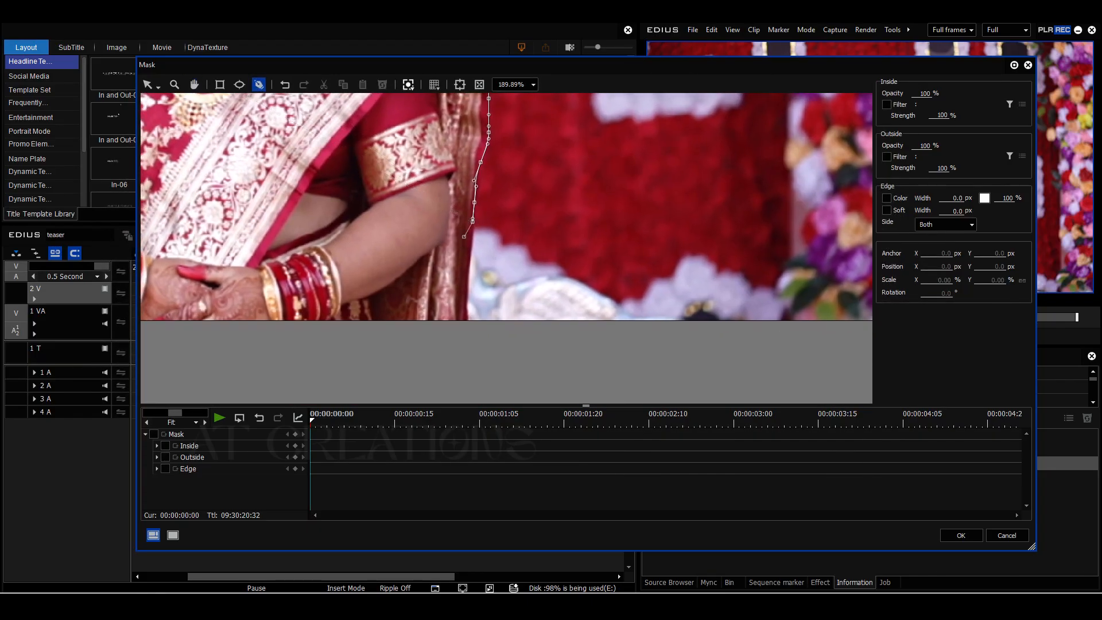
{"action": "left_click", "coordinate": [469, 281]}
{"action": "left_click_drag", "start_coordinate": [468, 281], "coordinate": [452, 351]}
Step: Carry the mask path beneath the picture to the bride's other side and up the veil edge beside her arm
{"action": "left_click", "coordinate": [194, 84]}
{"action": "left_click_drag", "start_coordinate": [299, 241], "coordinate": [641, 235]}
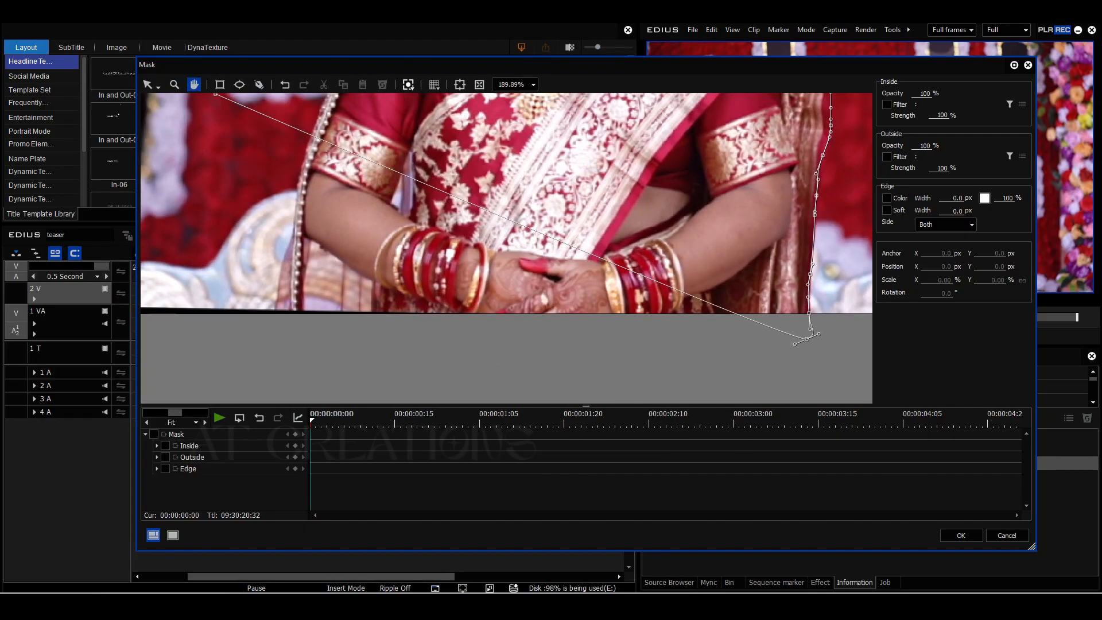
{"action": "left_click", "coordinate": [258, 84]}
{"action": "left_click_drag", "start_coordinate": [365, 356], "coordinate": [302, 352]}
{"action": "left_click_drag", "start_coordinate": [278, 317], "coordinate": [280, 284]}
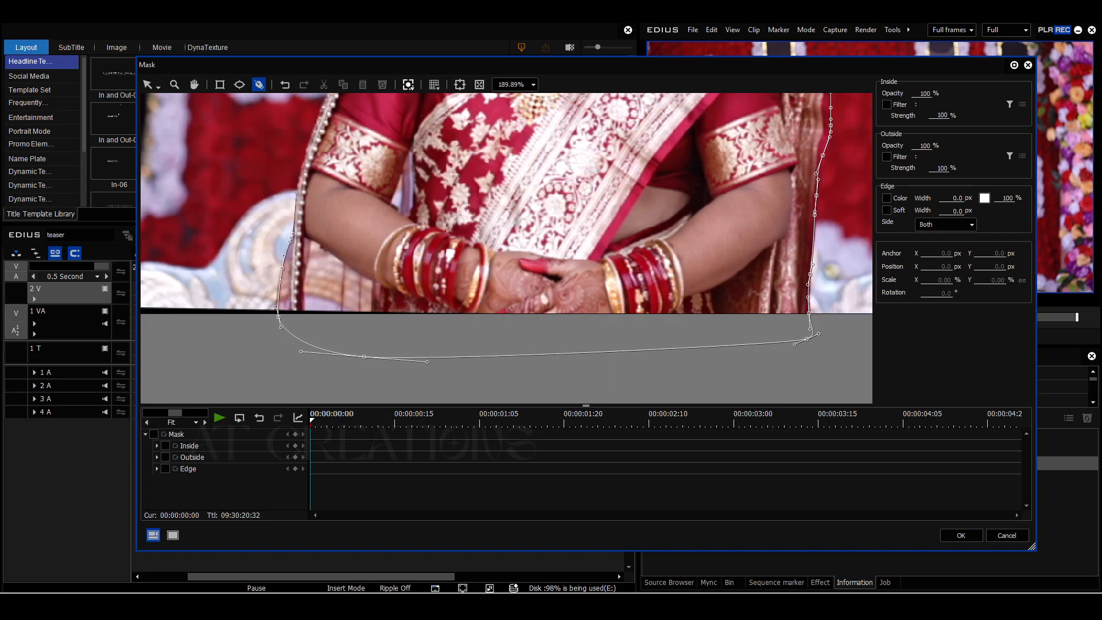
{"action": "left_click_drag", "start_coordinate": [298, 185], "coordinate": [301, 179]}
Step: Trace the mask path up the veil's beaded edge and close it at its starting point beside her face
{"action": "left_click", "coordinate": [194, 84]}
{"action": "left_click_drag", "start_coordinate": [322, 166], "coordinate": [284, 344]}
{"action": "left_click", "coordinate": [259, 84]}
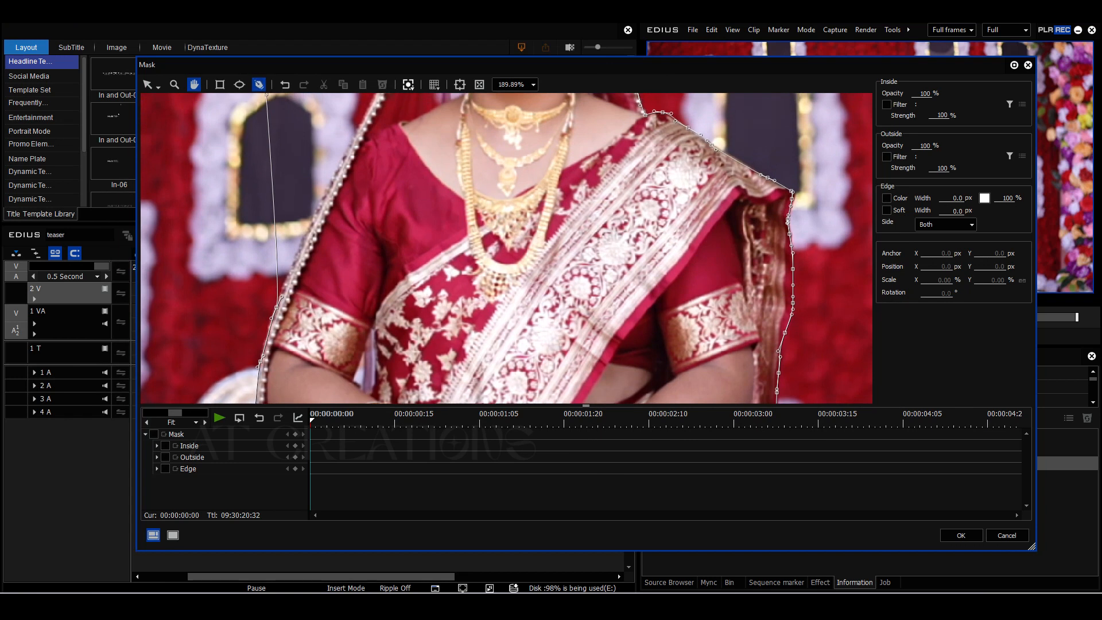
{"action": "left_click_drag", "start_coordinate": [331, 178], "coordinate": [306, 205]}
{"action": "left_click", "coordinate": [194, 84]}
{"action": "left_click", "coordinate": [259, 84]}
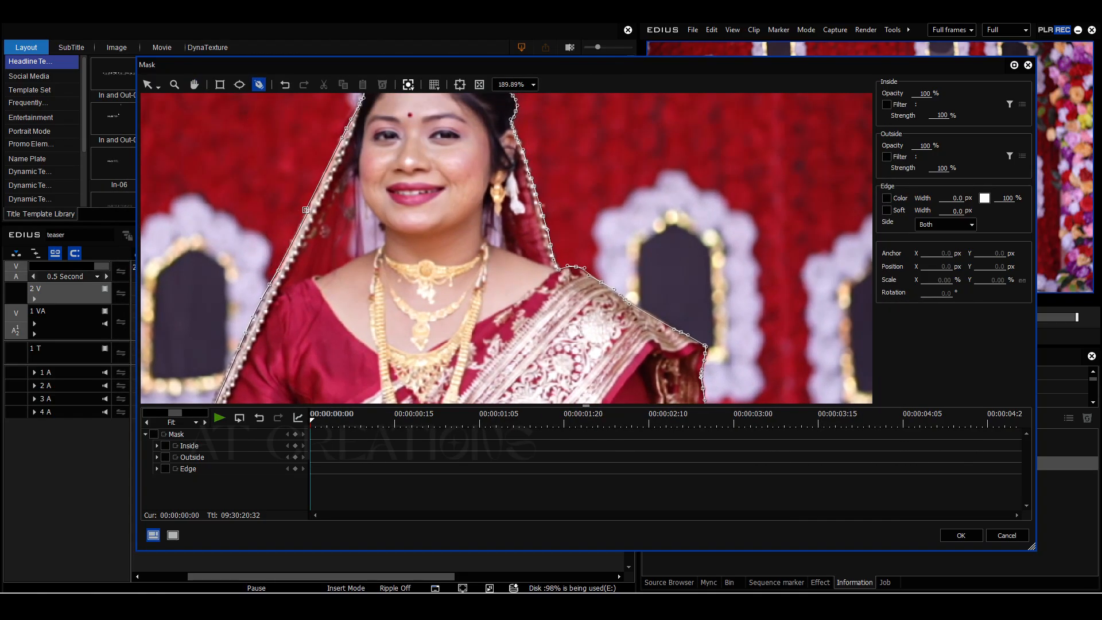
{"action": "left_click", "coordinate": [307, 210]}
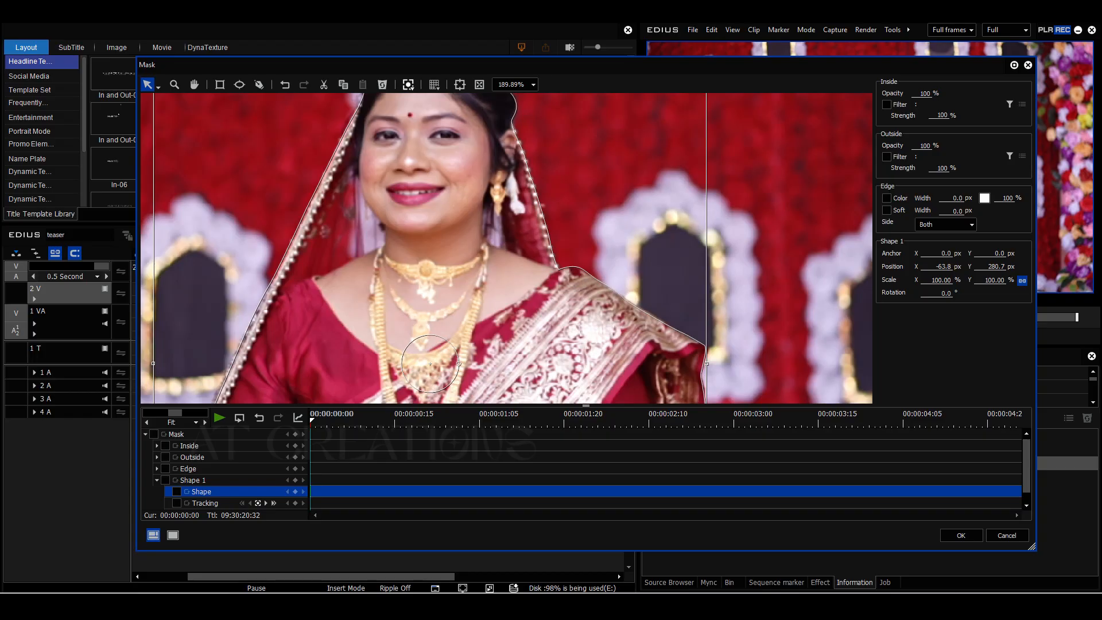
Step: Set the mask's outside opacity to 0 % and enable a soft edge with a width of 5 px
{"action": "left_click", "coordinate": [925, 146]}
{"action": "type", "text": "0"}
{"action": "left_click", "coordinate": [888, 210]}
{"action": "left_click", "coordinate": [953, 211]}
{"action": "type", "text": "5"}
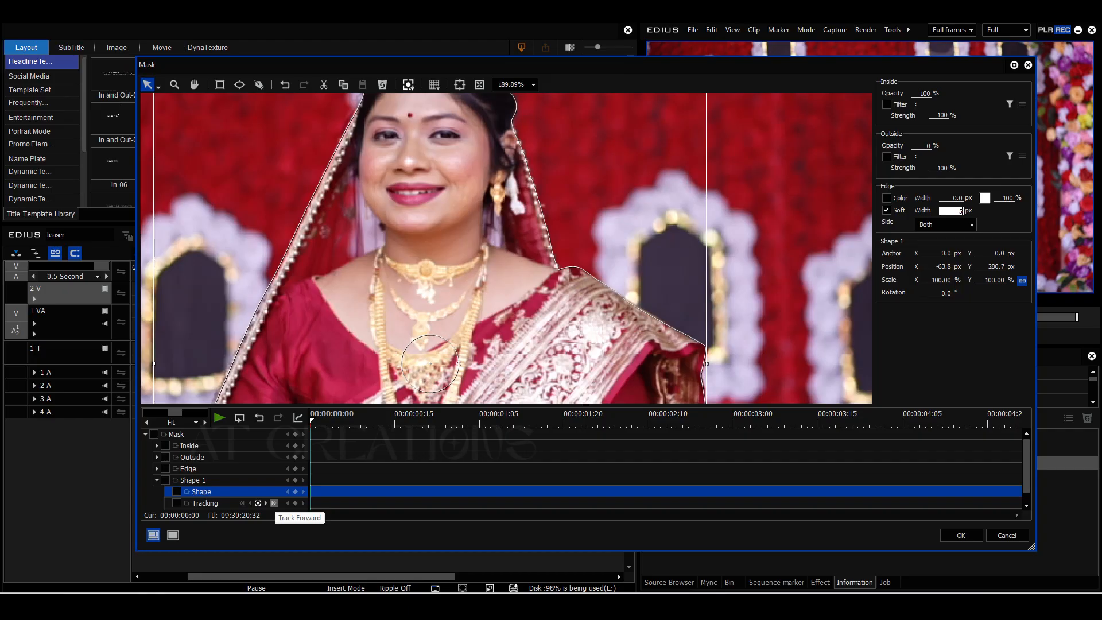
Step: Track the mask shape forward through the whole clip and apply the mask settings
{"action": "left_click", "coordinate": [273, 503]}
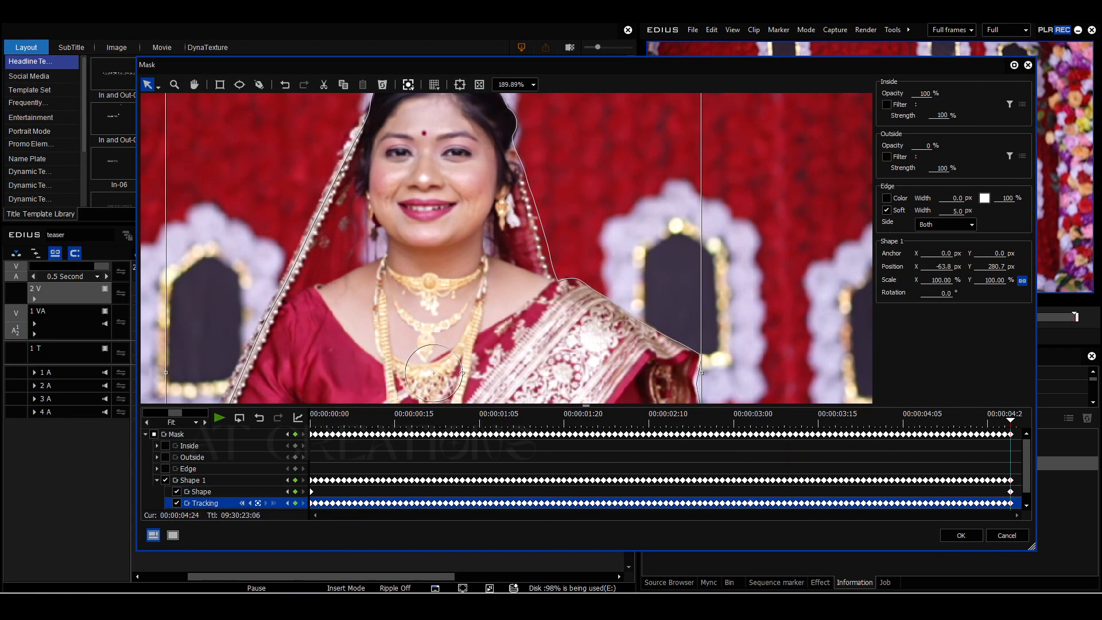
{"action": "left_click", "coordinate": [961, 535]}
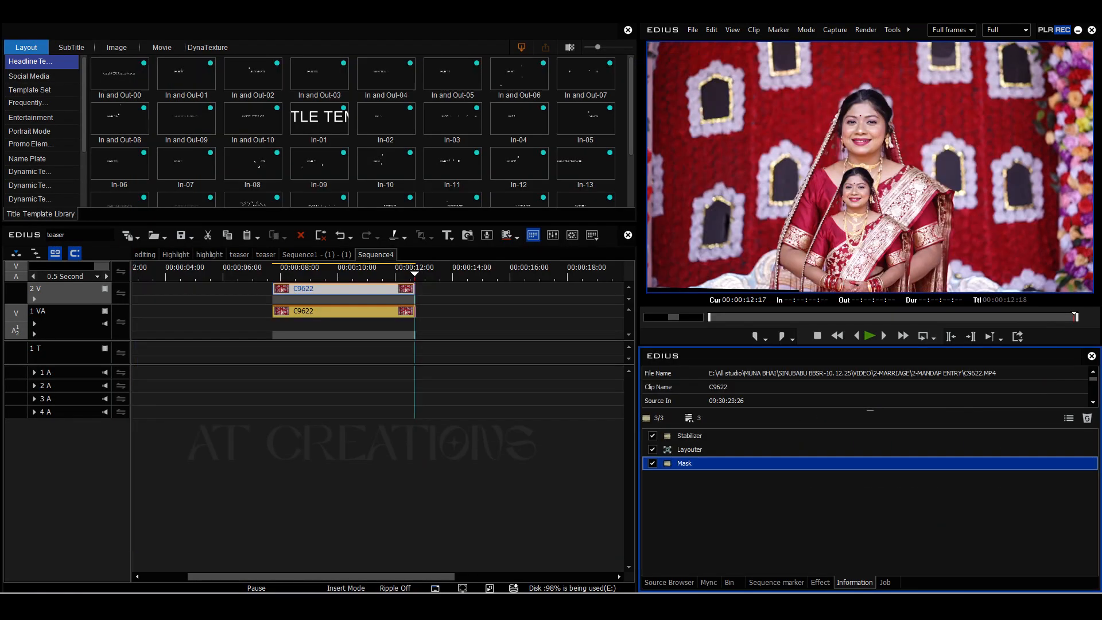
Step: Play the masked layers from the start of the clips and return the playhead to 00:00:07:18
{"action": "left_click", "coordinate": [275, 274]}
{"action": "key", "text": "space"}
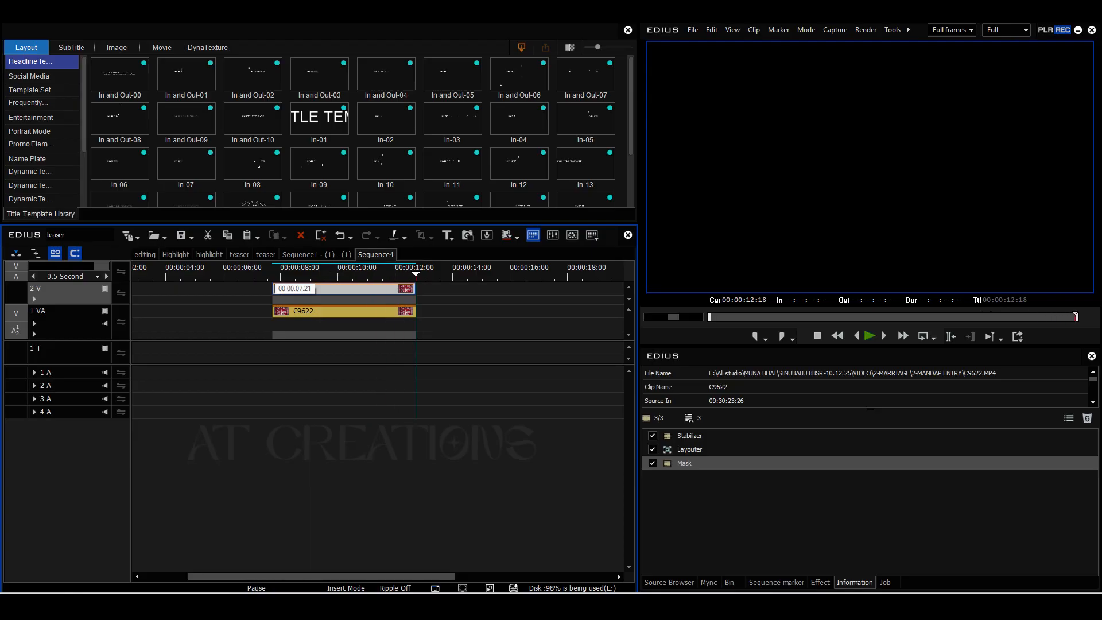
{"action": "left_click", "coordinate": [275, 273]}
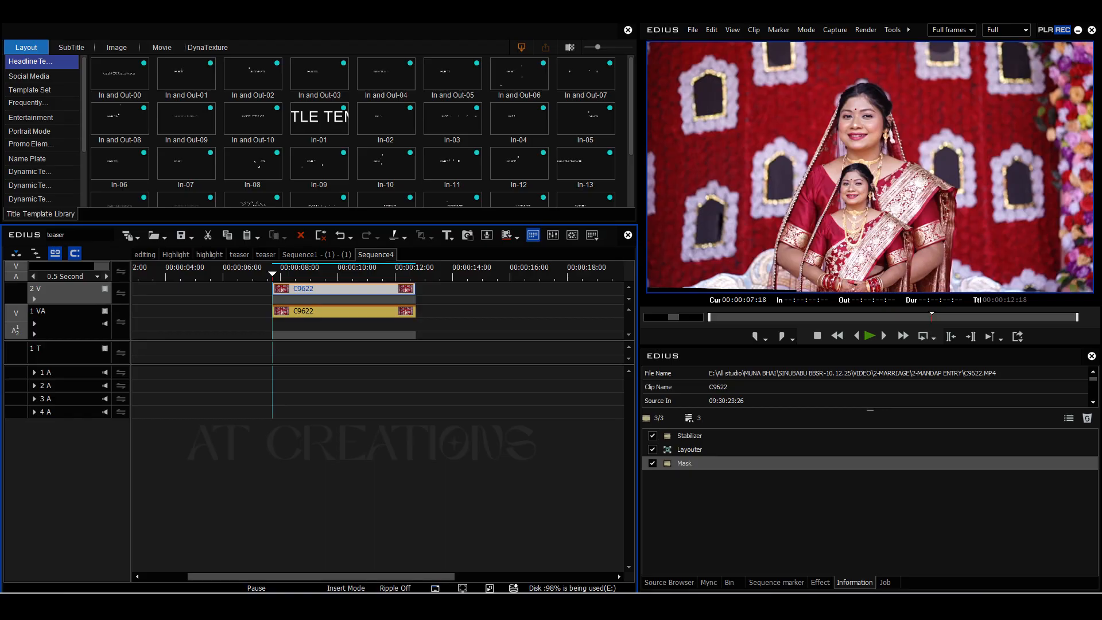
Step: Add one video track above track 2 V
{"action": "right_click", "coordinate": [77, 292]}
{"action": "mouse_move", "coordinate": [115, 388]}
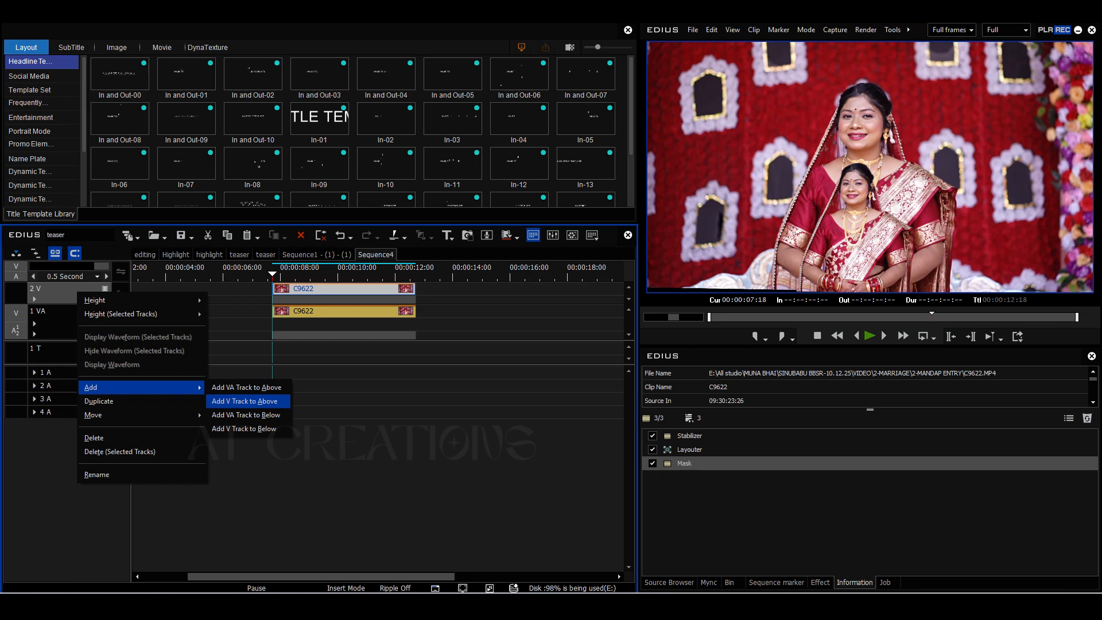
{"action": "left_click", "coordinate": [245, 401]}
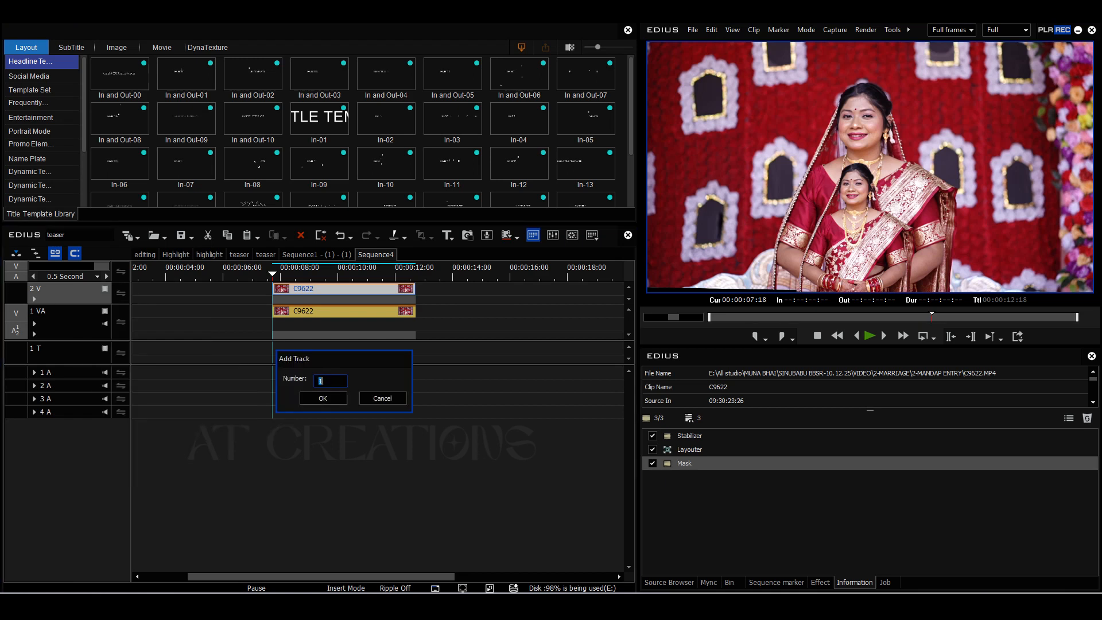
{"action": "key", "text": "Return"}
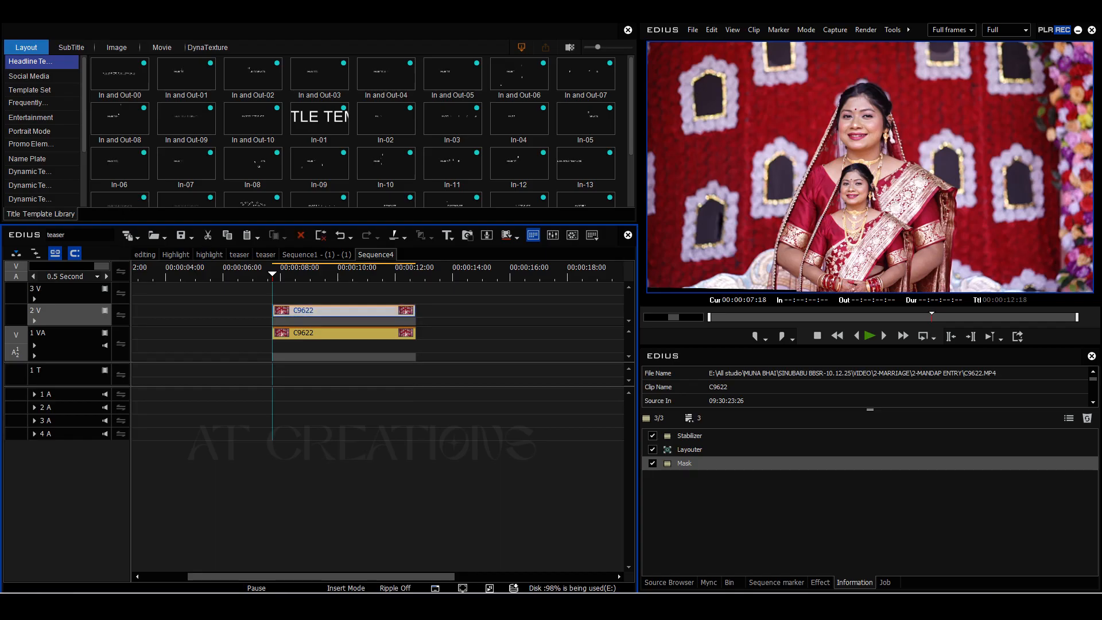
Step: Move the masked C9622 clip from track 2 V up to track 3 V and return the playhead to 00:00:07:18
{"action": "key", "text": "Escape"}
{"action": "key", "text": "space"}
{"action": "left_click_drag", "start_coordinate": [373, 274], "coordinate": [272, 273]}
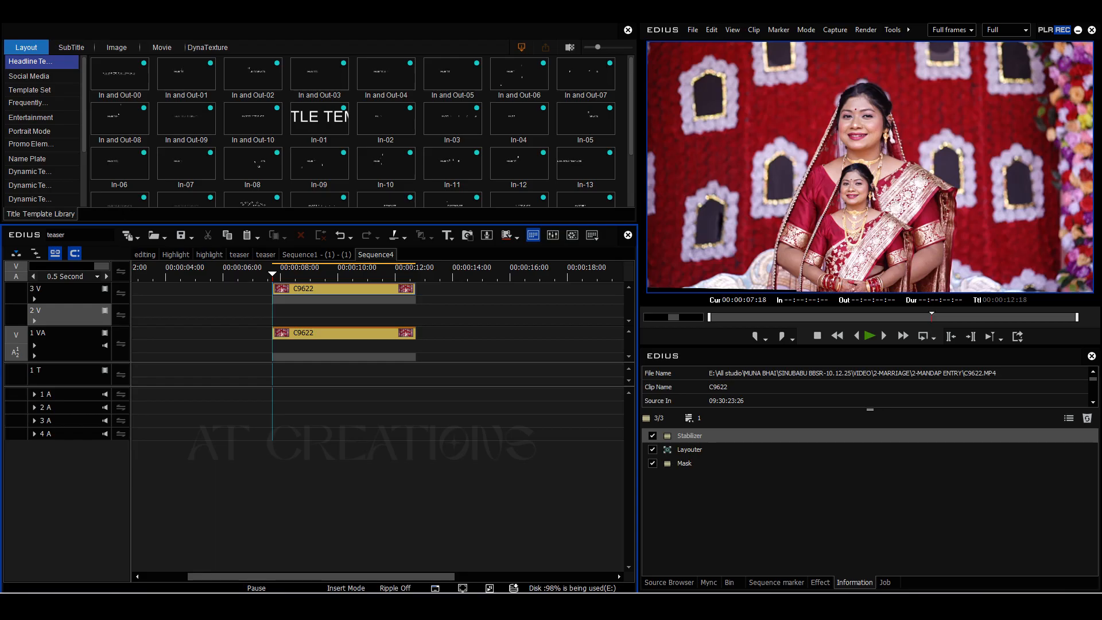
Step: Apply the Color Balance filter from the Color Correction effects to the C9622 clip on track 1 VA
{"action": "left_click", "coordinate": [820, 583]}
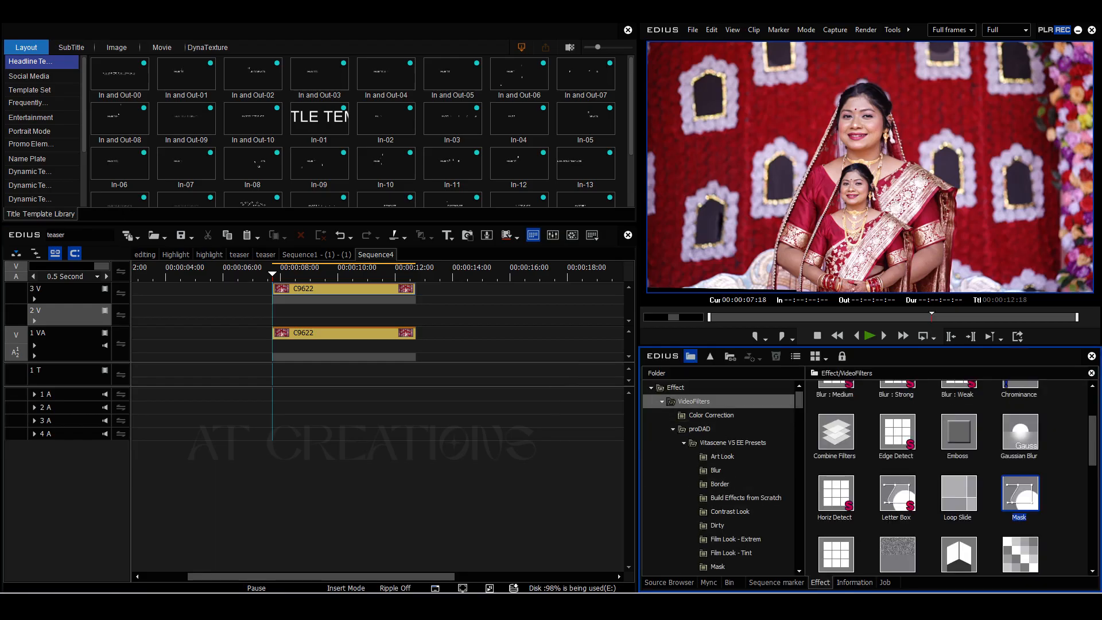
{"action": "left_click", "coordinate": [712, 415]}
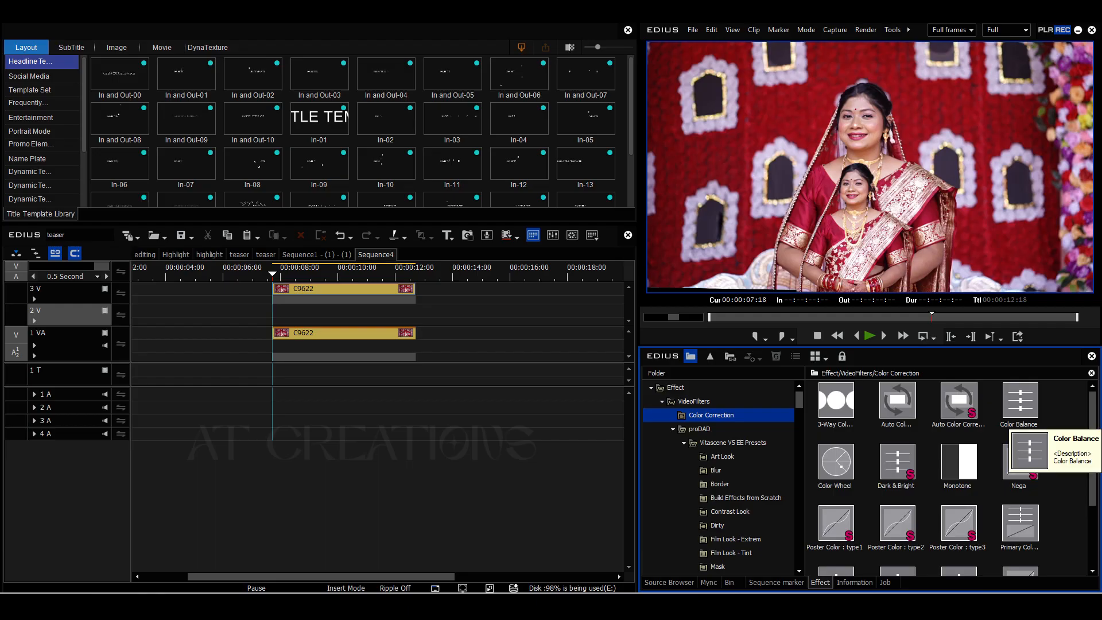
{"action": "left_click_drag", "start_coordinate": [1013, 408], "coordinate": [319, 334]}
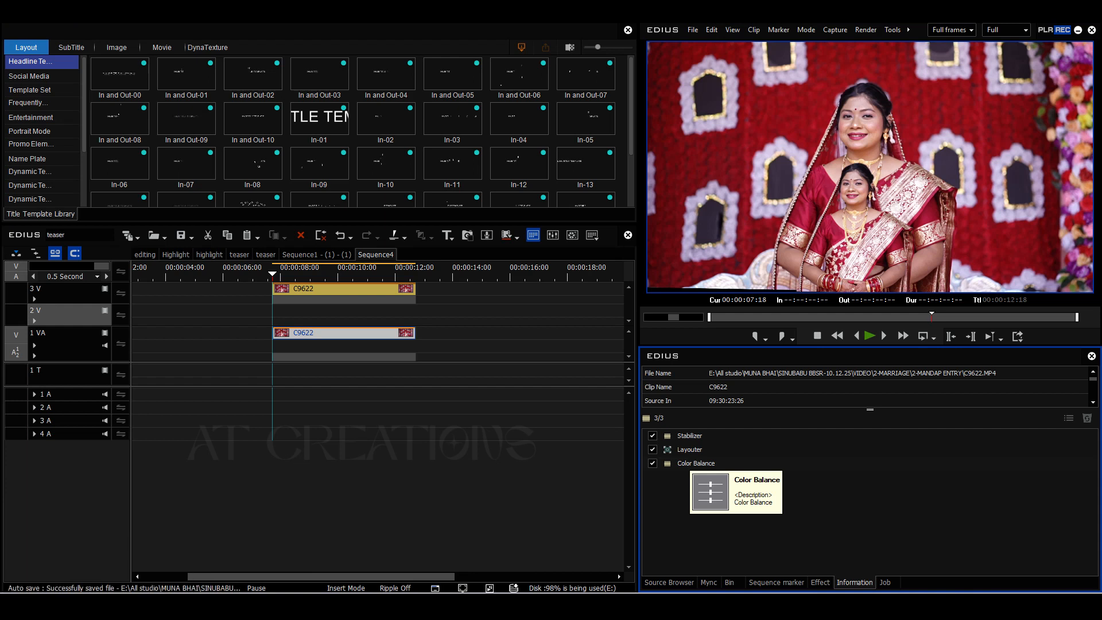
Step: Set Chroma to -128 in the Color Balance filter of the C9622 clip on track 1 VA
{"action": "double_click", "coordinate": [691, 462]}
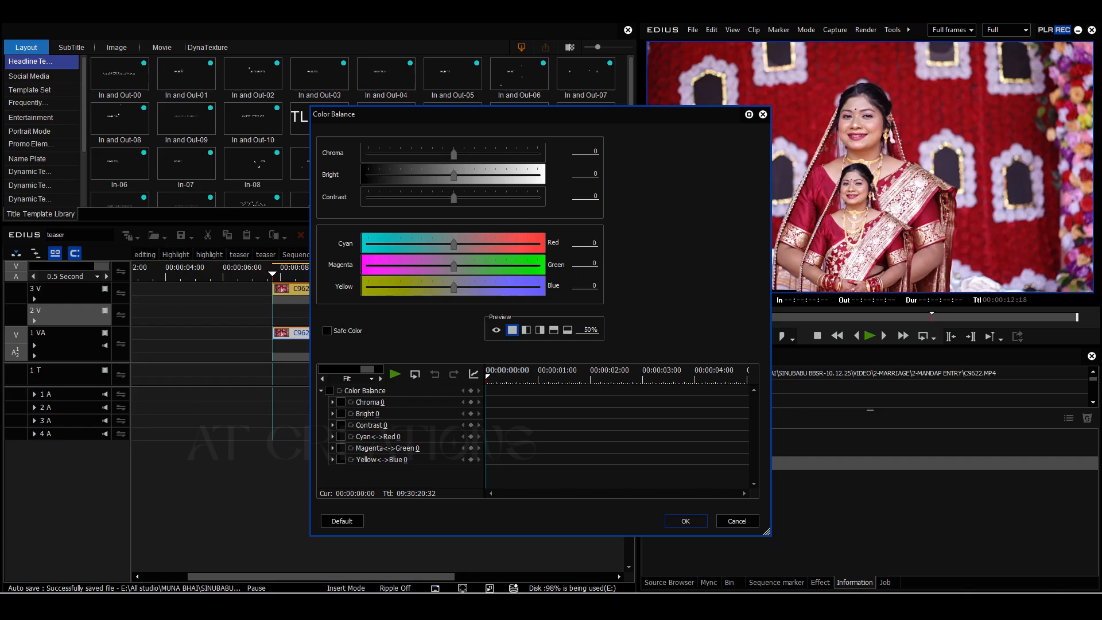
{"action": "left_click_drag", "start_coordinate": [454, 155], "coordinate": [369, 154]}
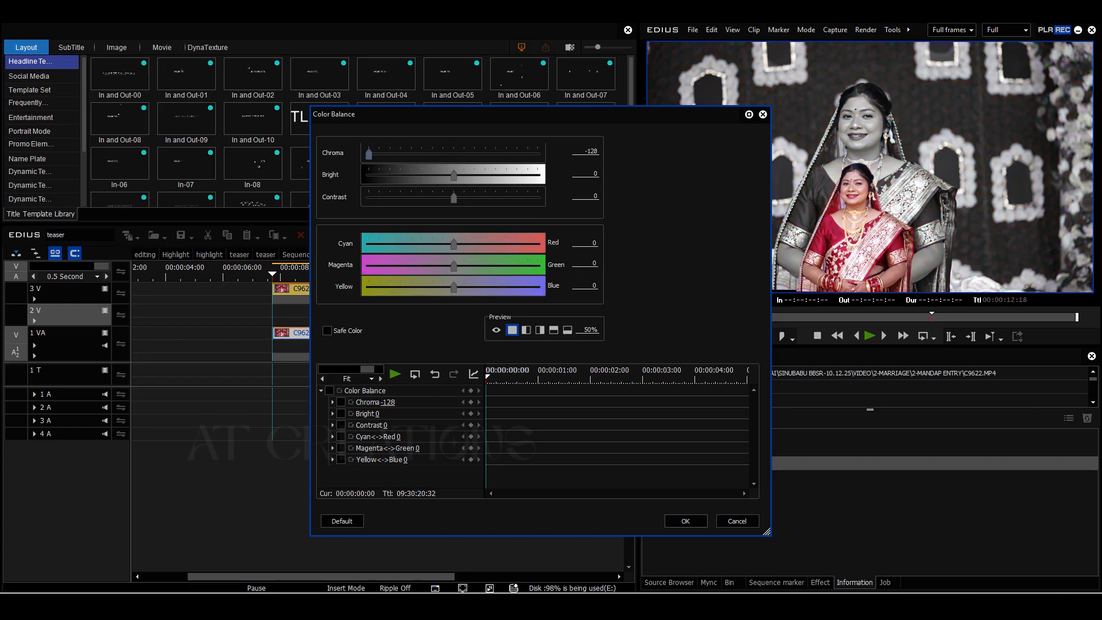
{"action": "key", "text": "Return"}
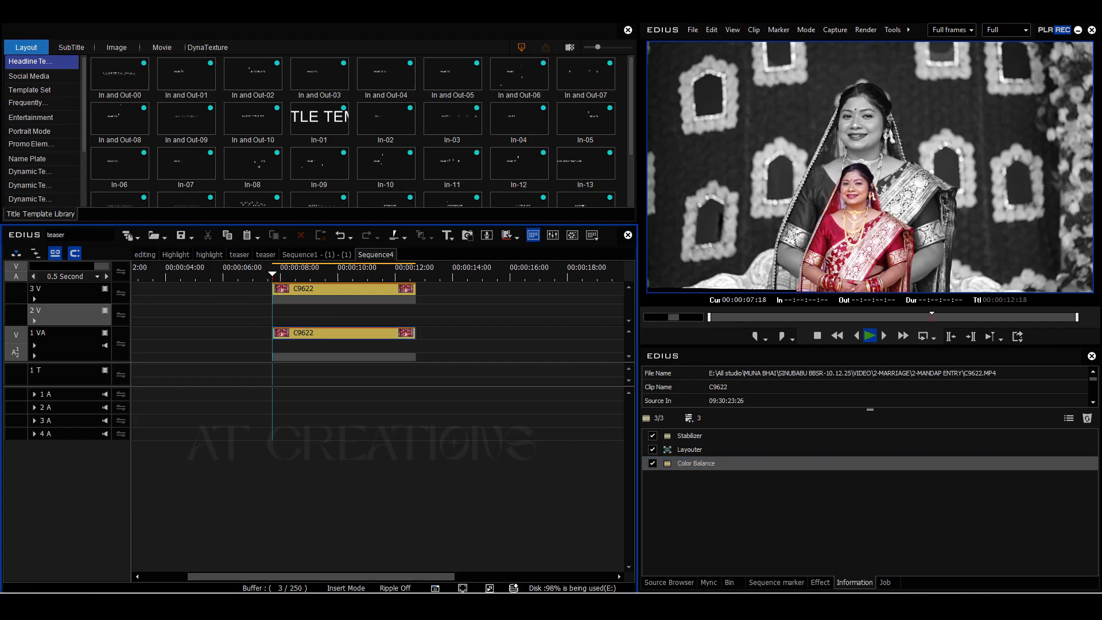
Step: Play the color bride over the black-and-white background and return the playhead to 00:00:07:18
{"action": "key", "text": "space"}
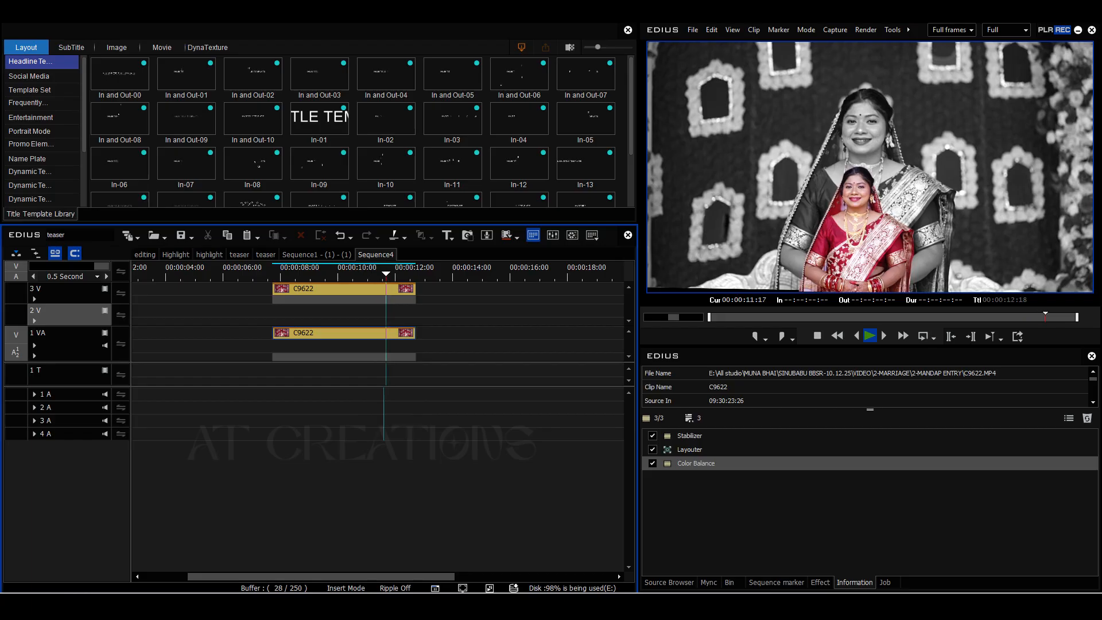
{"action": "left_click", "coordinate": [383, 274]}
{"action": "left_click_drag", "start_coordinate": [383, 274], "coordinate": [272, 274]}
{"action": "key", "text": "space"}
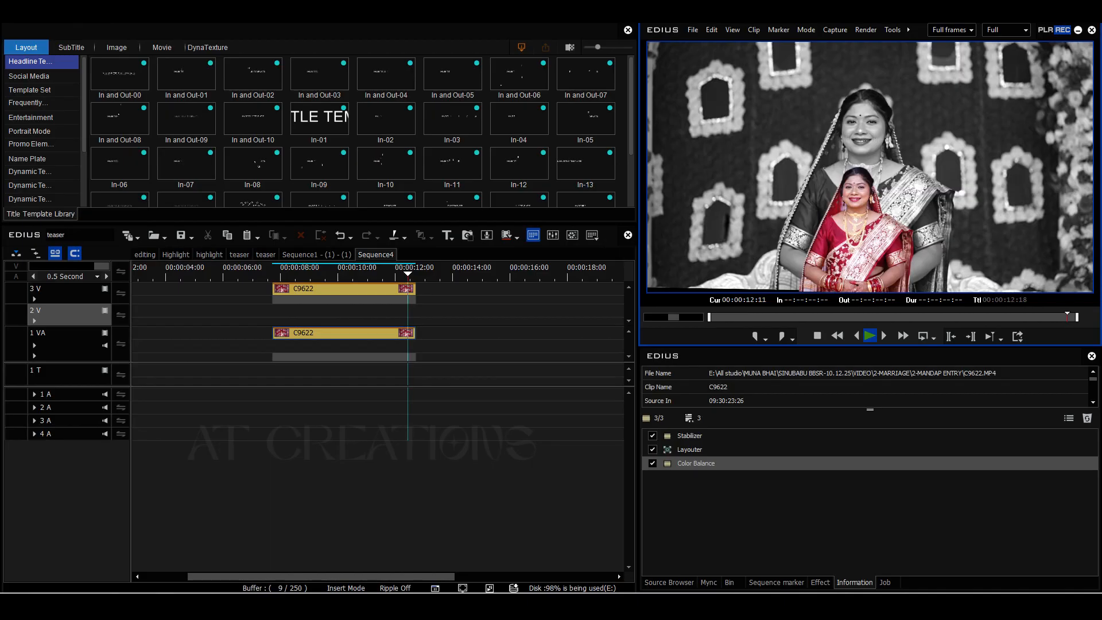
{"action": "left_click_drag", "start_coordinate": [287, 274], "coordinate": [416, 274]}
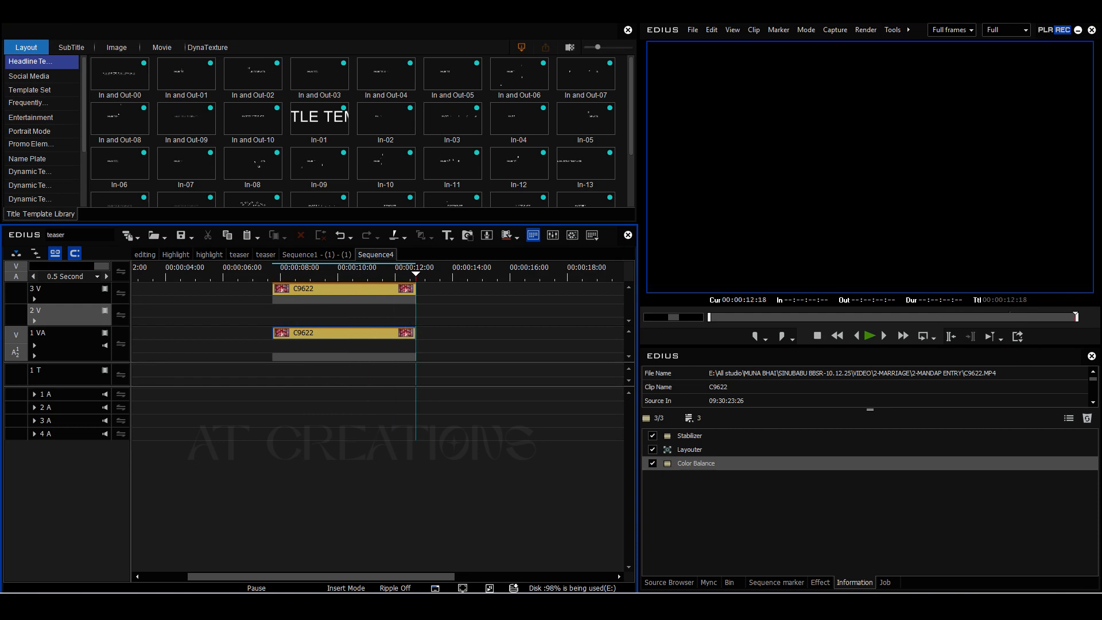
{"action": "left_click", "coordinate": [276, 275]}
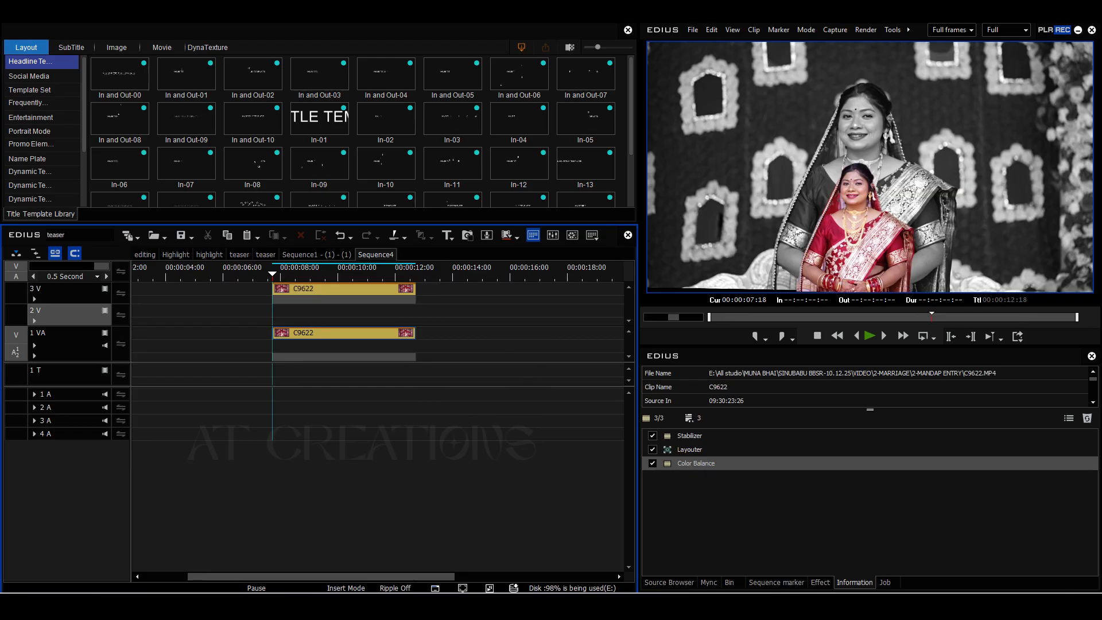
Step: Import the first 4K Light Leak Overlay clip from the AT CREATION effect folder and place it on track 2 V at 00:00:07:18
{"action": "left_click", "coordinate": [730, 583]}
{"action": "scroll", "coordinate": [867, 478], "scroll_direction": "down", "scroll_amount": 12}
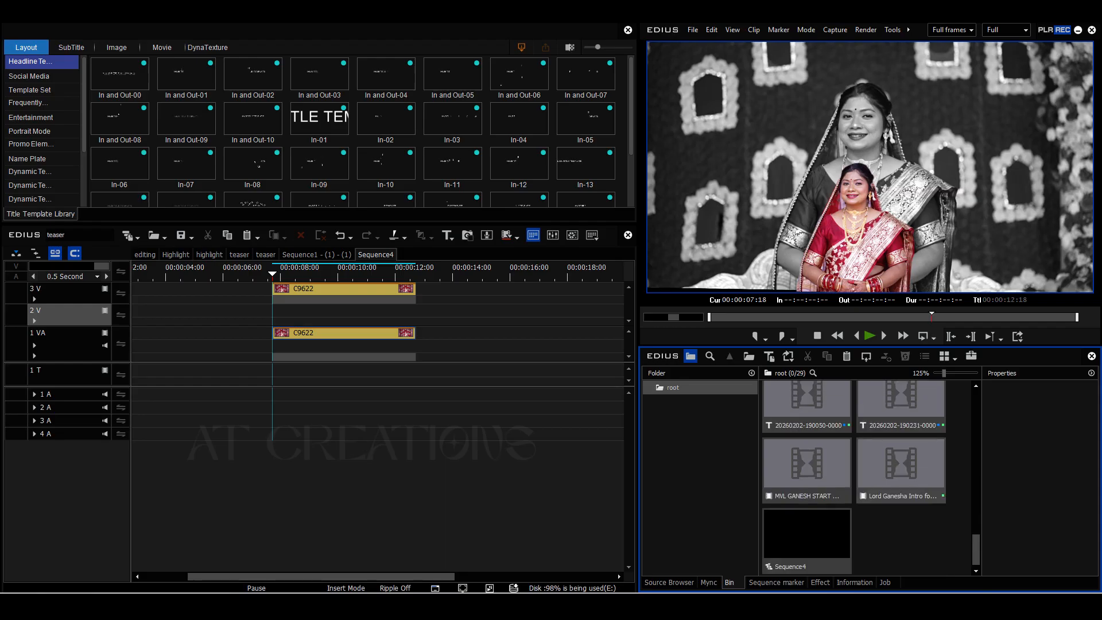
{"action": "double_click", "coordinate": [903, 537]}
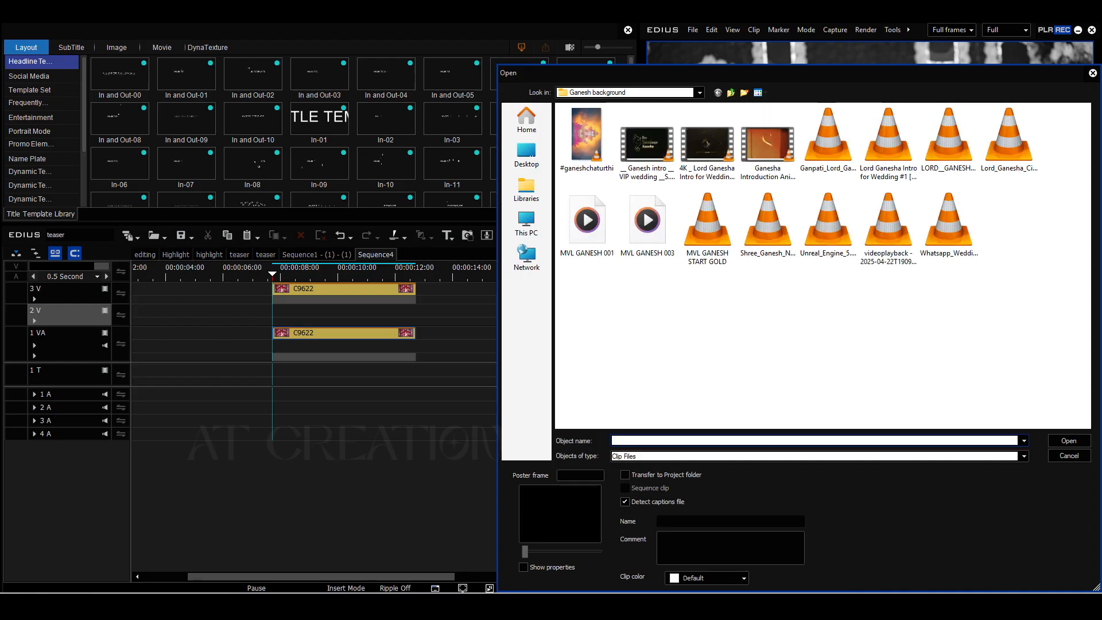
{"action": "left_click", "coordinate": [732, 93]}
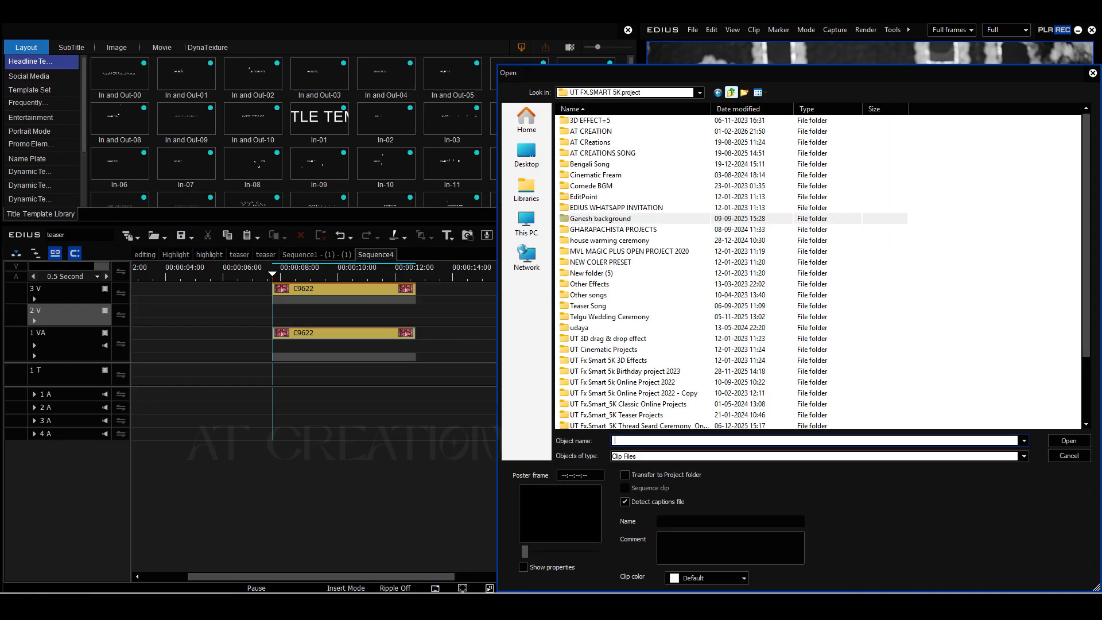
{"action": "scroll", "coordinate": [818, 272], "scroll_direction": "down", "scroll_amount": 3}
{"action": "scroll", "coordinate": [818, 271], "scroll_direction": "up", "scroll_amount": 3}
{"action": "double_click", "coordinate": [591, 131]}
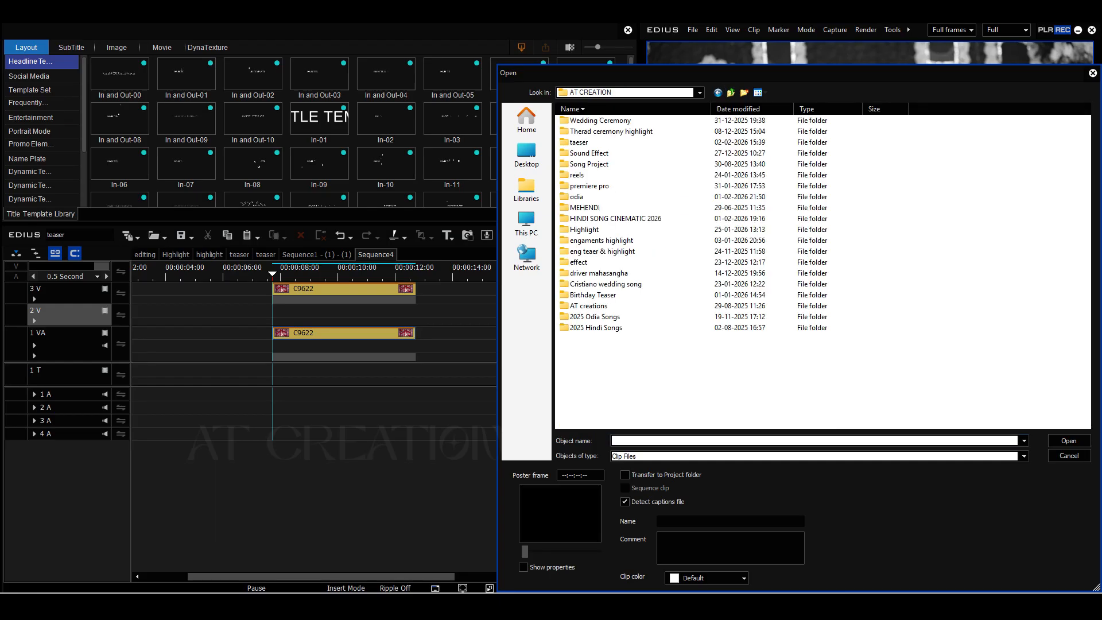
{"action": "double_click", "coordinate": [579, 262]}
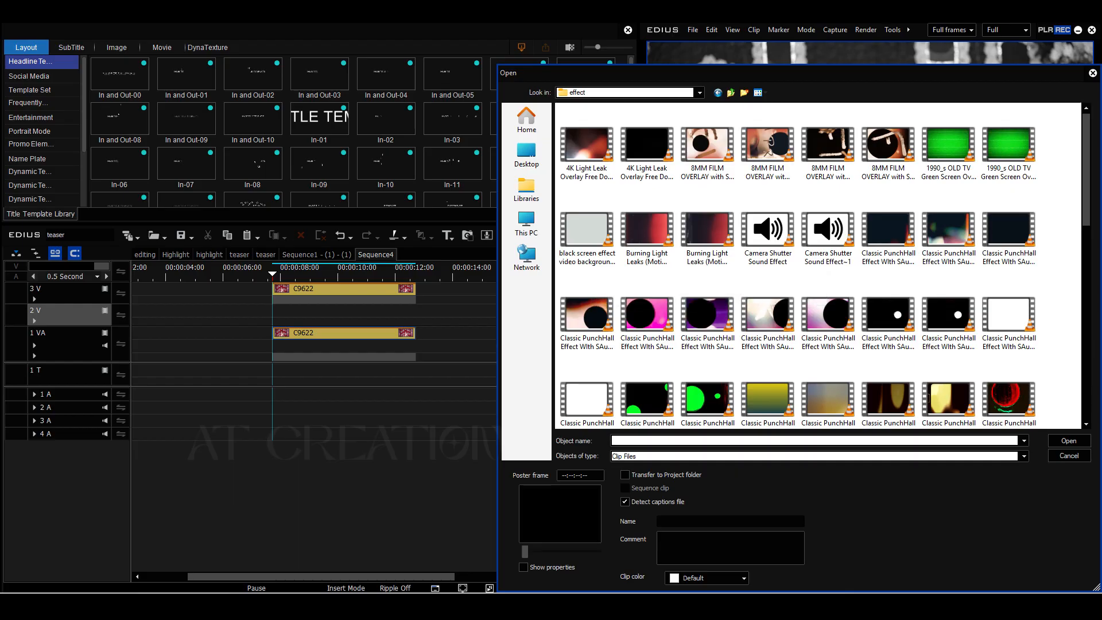
{"action": "double_click", "coordinate": [591, 144]}
{"action": "left_click_drag", "start_coordinate": [901, 535], "coordinate": [272, 310]}
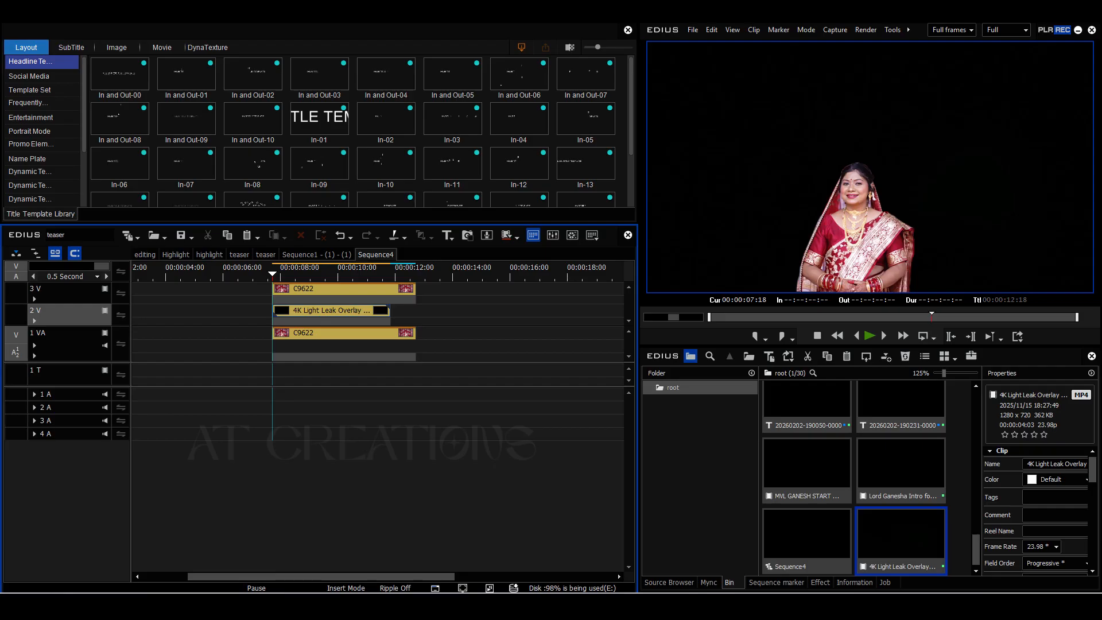
Step: Apply the Screen blend keyer to the 4K Light Leak Overlay clip on track 2 V
{"action": "left_click", "coordinate": [820, 583]}
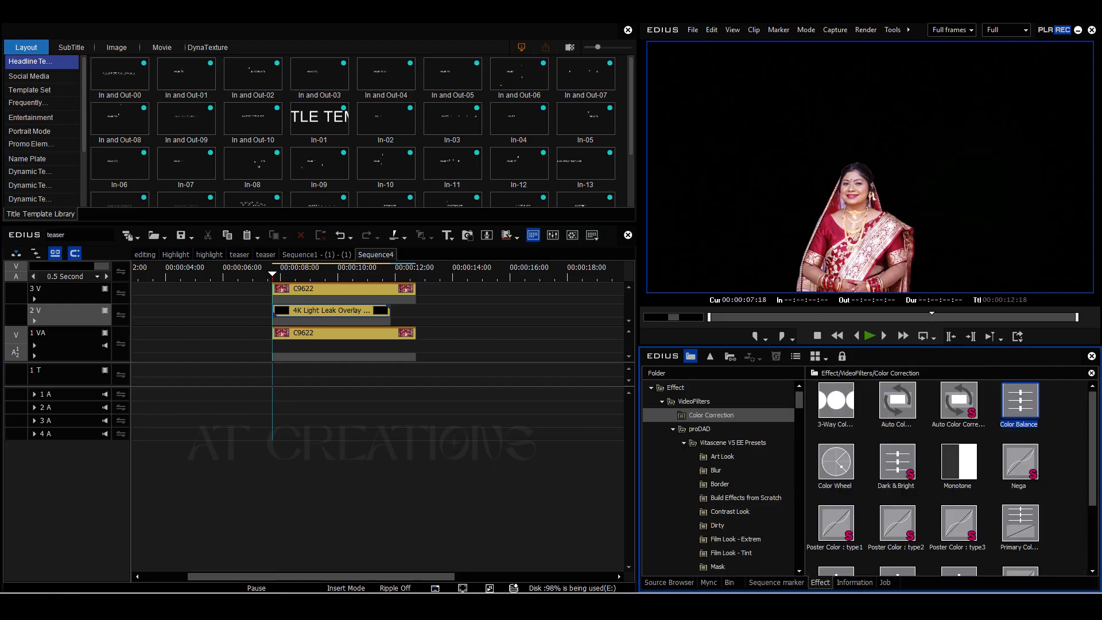
{"action": "scroll", "coordinate": [719, 456], "scroll_direction": "down", "scroll_amount": 9}
{"action": "scroll", "coordinate": [719, 456], "scroll_direction": "down", "scroll_amount": 10}
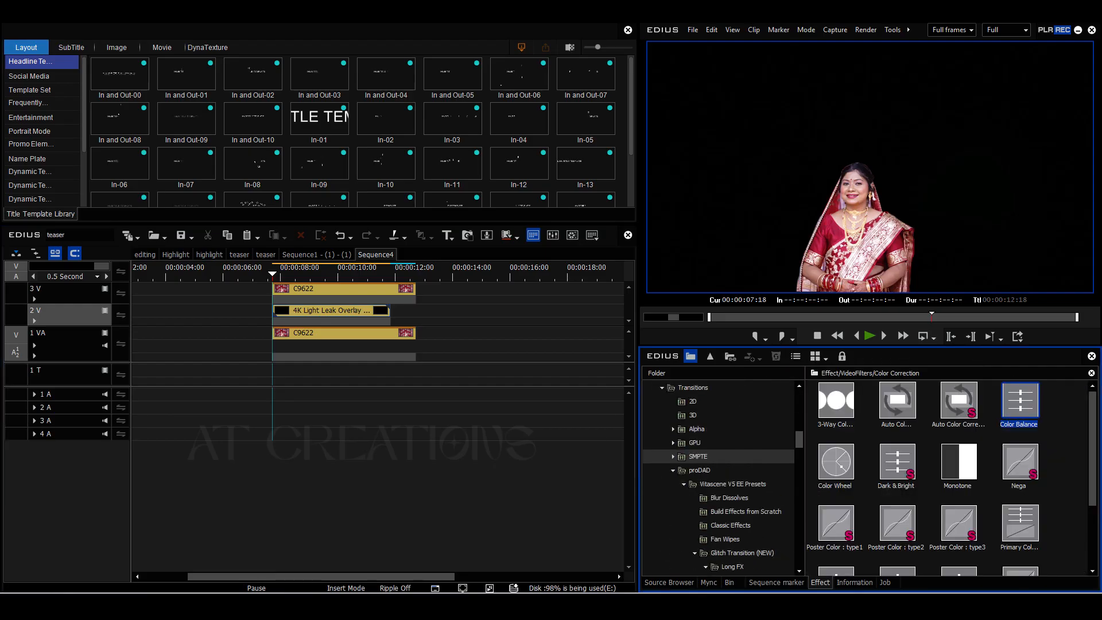
{"action": "scroll", "coordinate": [719, 457], "scroll_direction": "down", "scroll_amount": 10}
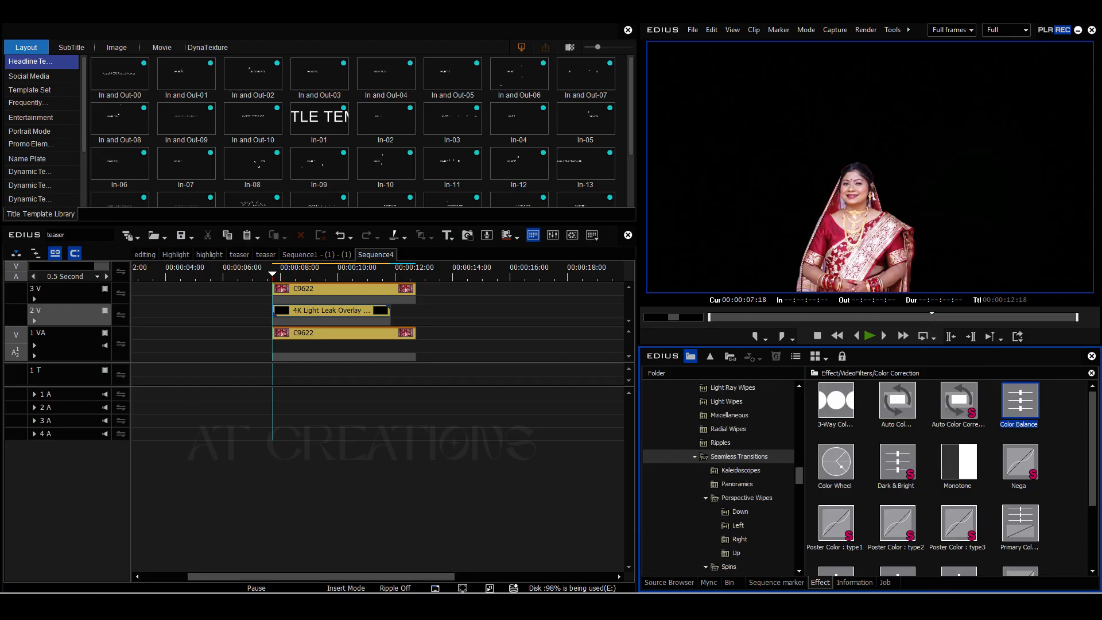
{"action": "scroll", "coordinate": [719, 457], "scroll_direction": "down", "scroll_amount": 10}
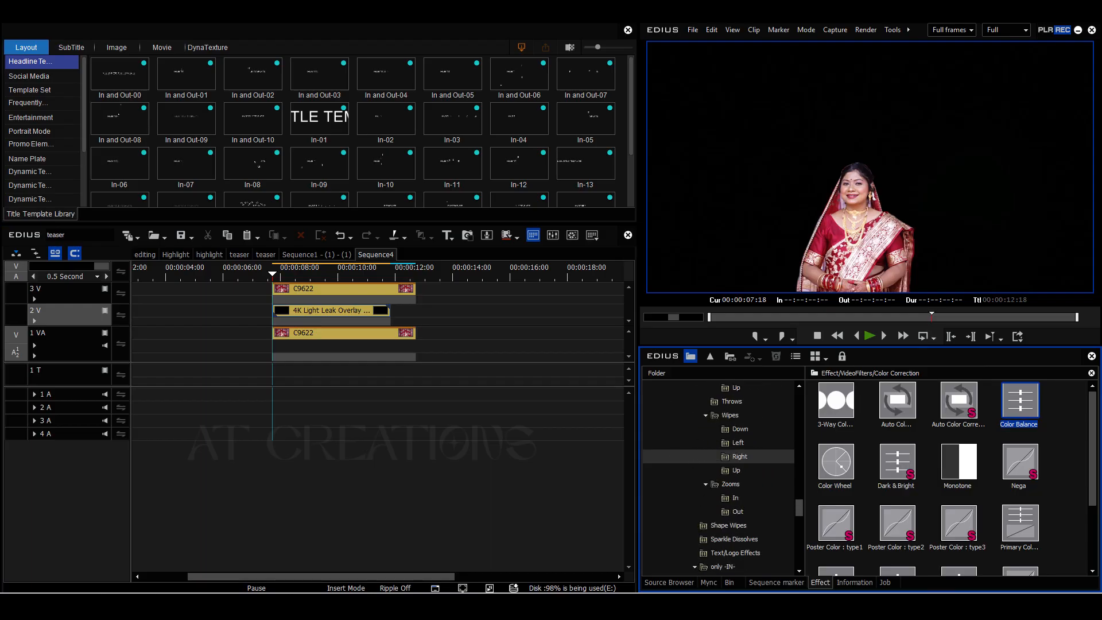
{"action": "scroll", "coordinate": [718, 456], "scroll_direction": "down", "scroll_amount": 3}
{"action": "left_click", "coordinate": [696, 525]}
{"action": "scroll", "coordinate": [947, 477], "scroll_direction": "down", "scroll_amount": 3}
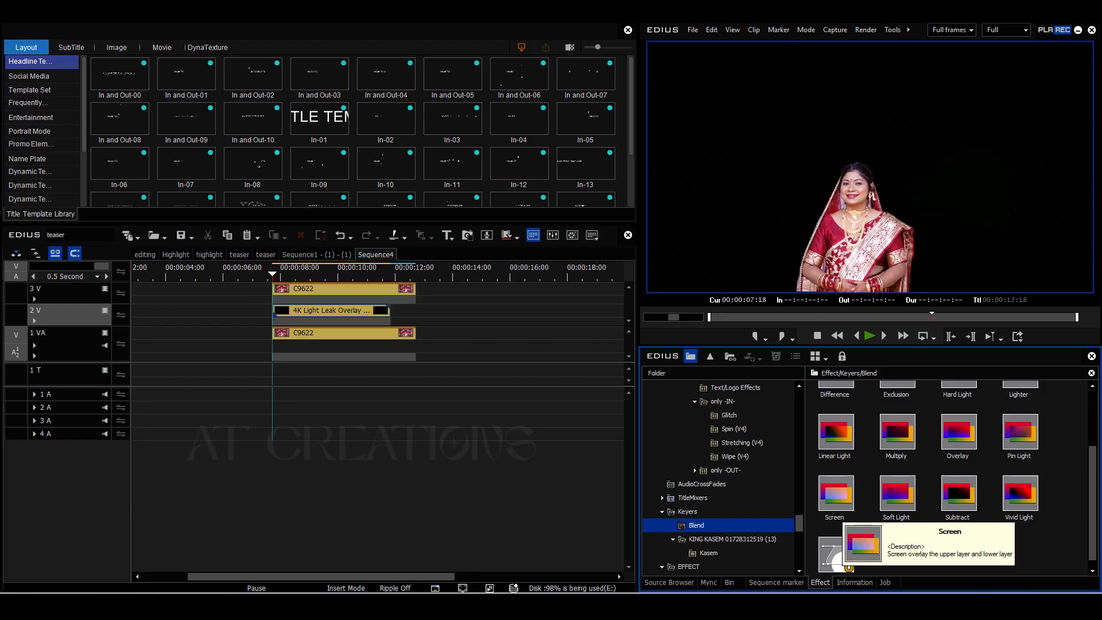
{"action": "left_click_drag", "start_coordinate": [836, 494], "coordinate": [332, 320]}
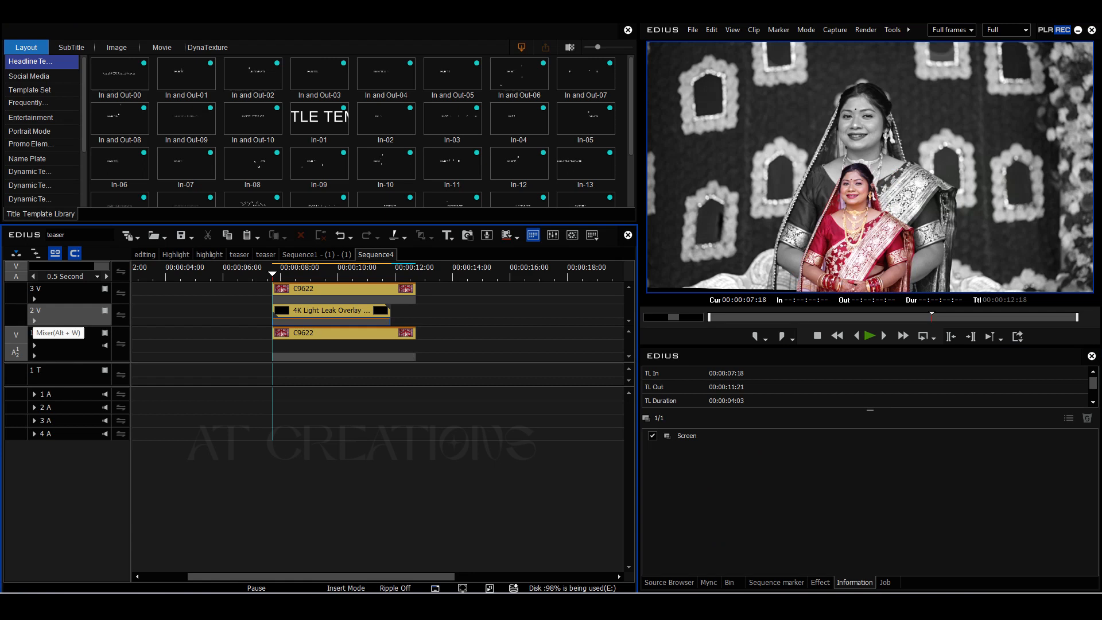
Step: Fade the light leak overlay in and out by lowering its transparency line at both clip ends, and return the playhead to 00:00:07:18
{"action": "left_click", "coordinate": [35, 320]}
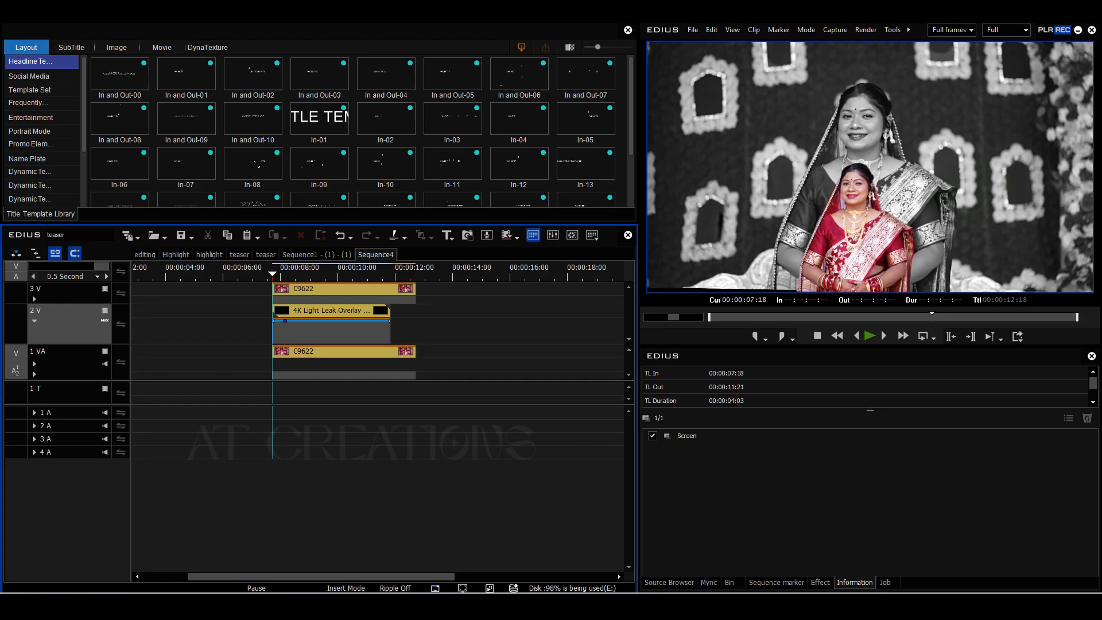
{"action": "left_click_drag", "start_coordinate": [274, 321], "coordinate": [274, 341]}
{"action": "left_click_drag", "start_coordinate": [390, 322], "coordinate": [390, 341]}
{"action": "left_click", "coordinate": [34, 321]}
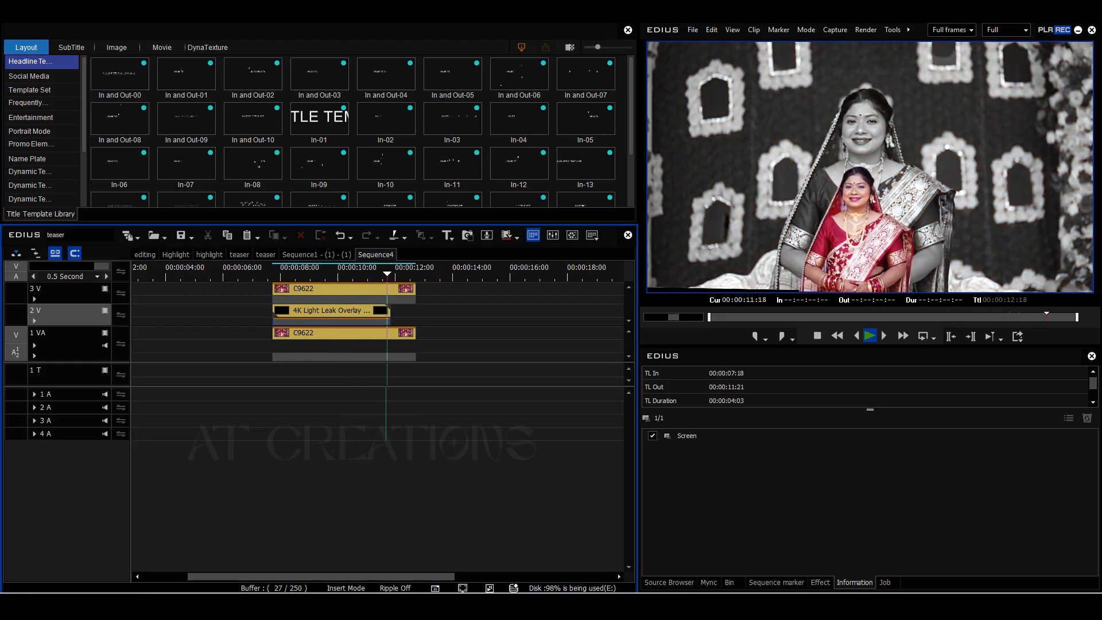
{"action": "left_click_drag", "start_coordinate": [377, 273], "coordinate": [281, 273]}
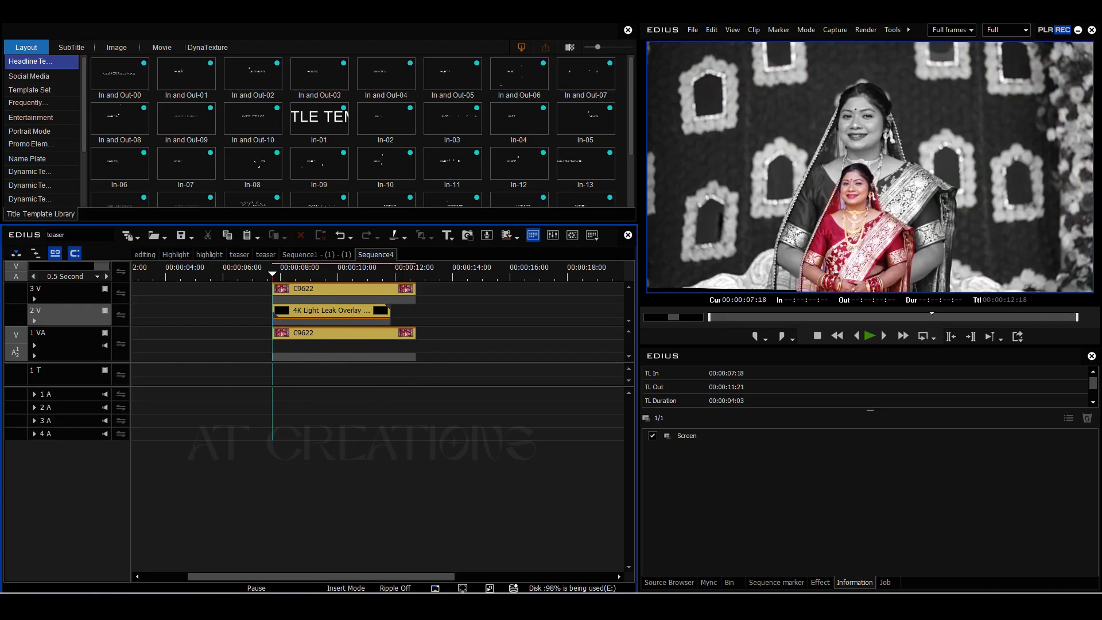
Step: Set the light leak overlay's speed to 88% and extend its end to match the C9622 clips at 00:00:12:18
{"action": "left_click", "coordinate": [331, 310]}
{"action": "key", "text": "alt+e"}
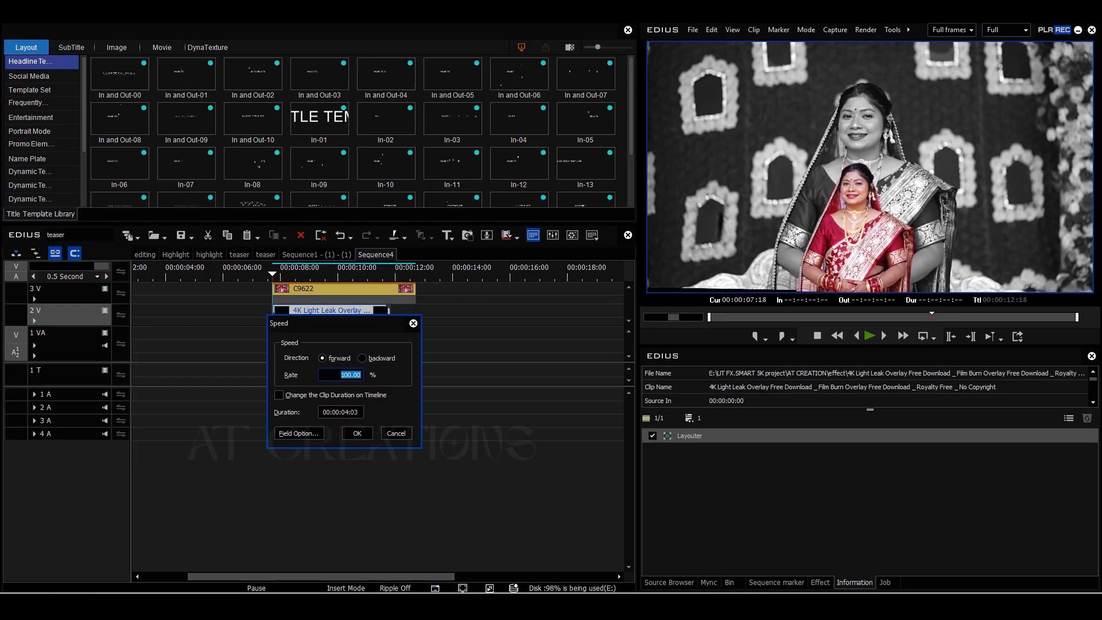
{"action": "type", "text": "88"}
{"action": "key", "text": "Return"}
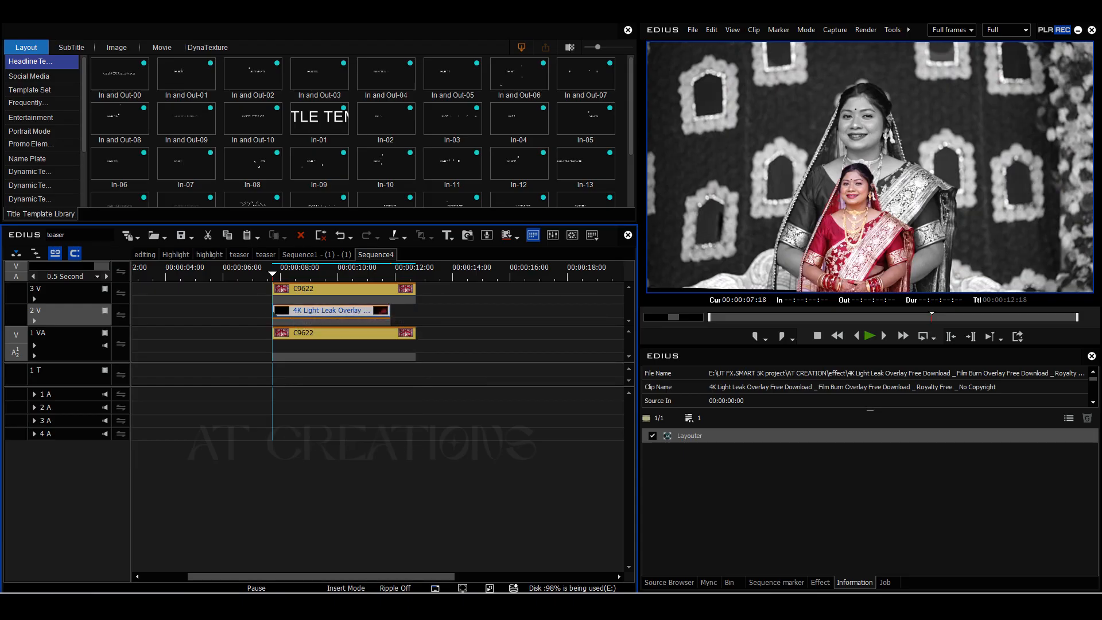
{"action": "left_click_drag", "start_coordinate": [390, 312], "coordinate": [418, 313]}
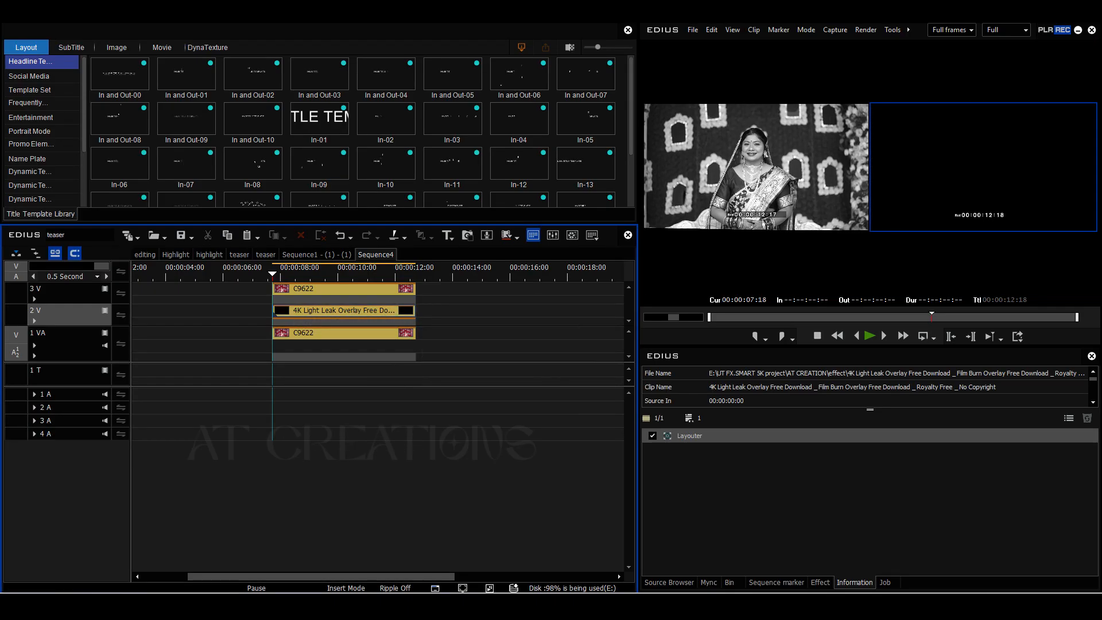
Step: Play the composite with the extended light leak overlay and return the playhead to 00:00:07:18
{"action": "key", "text": "space"}
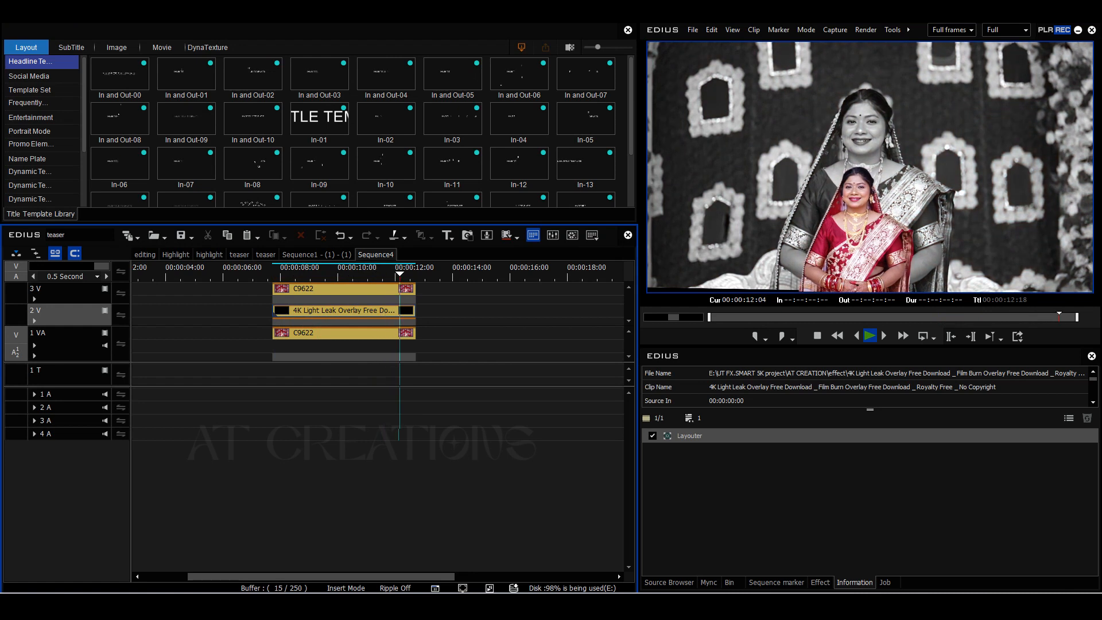
{"action": "left_click_drag", "start_coordinate": [282, 276], "coordinate": [273, 276]}
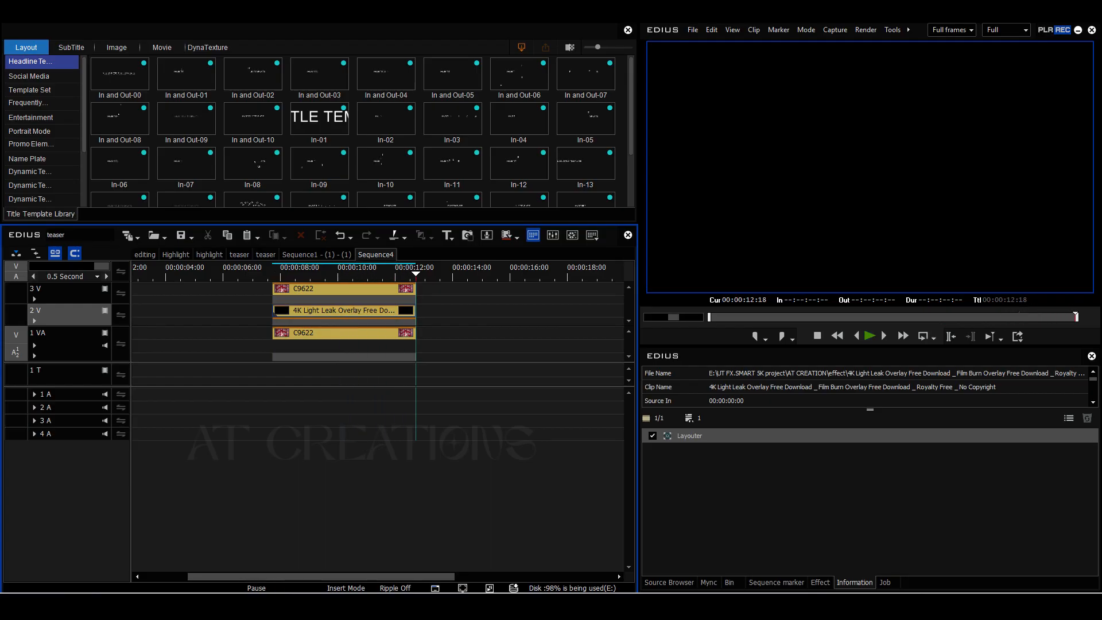
{"action": "key", "text": "a"}
{"action": "key", "text": "space"}
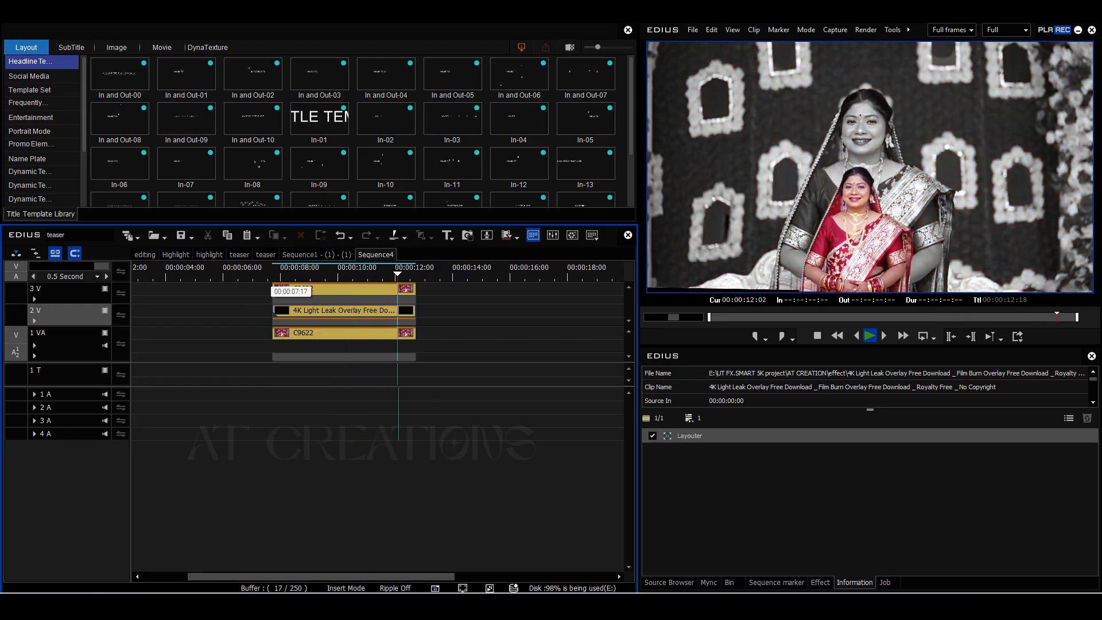
{"action": "mouse_move", "coordinate": [272, 275]}
{"action": "left_mouse_down"}
{"action": "mouse_move", "coordinate": [298, 276]}
{"action": "mouse_move", "coordinate": [272, 276]}
{"action": "left_mouse_up"}
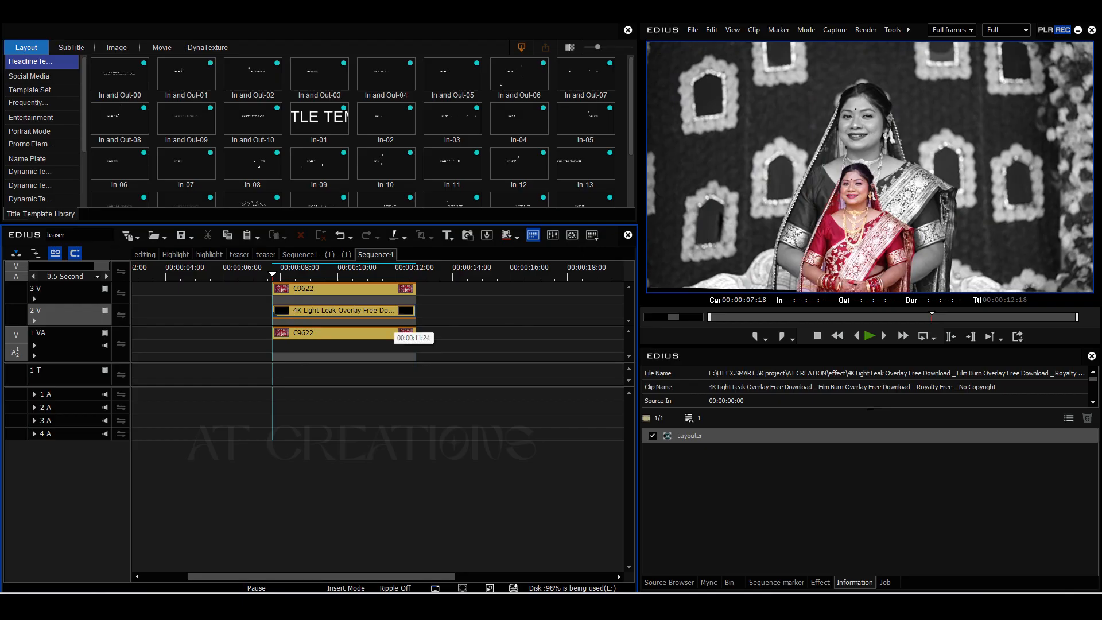
{"action": "left_click", "coordinate": [821, 583]}
{"action": "scroll", "coordinate": [741, 454], "scroll_direction": "up", "scroll_amount": 15}
{"action": "scroll", "coordinate": [741, 429], "scroll_direction": "up", "scroll_amount": 9}
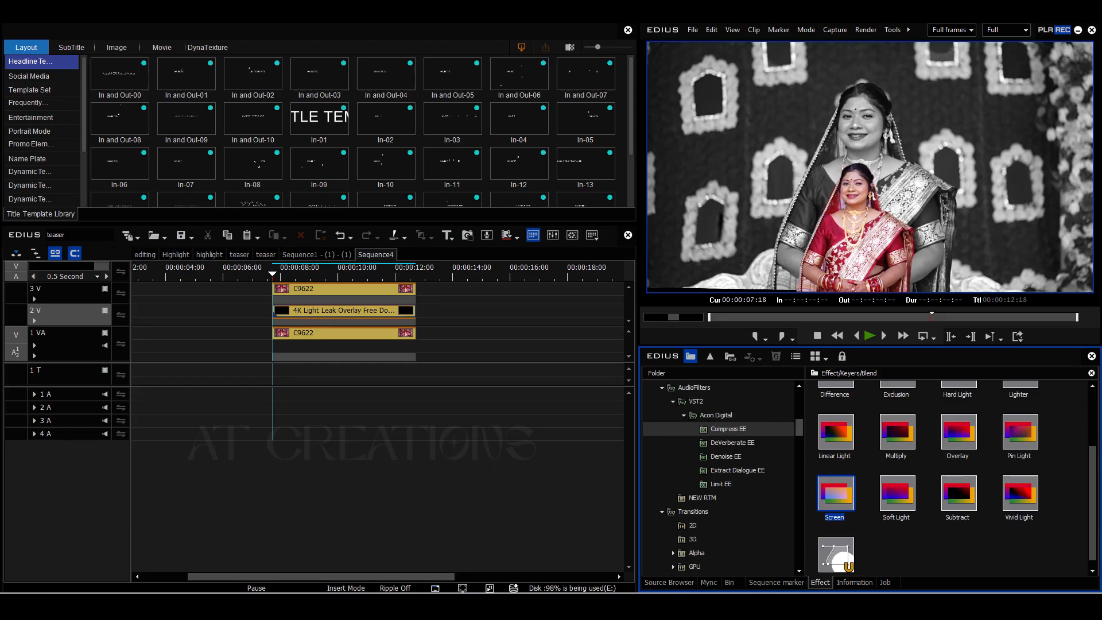
{"action": "left_click", "coordinate": [347, 289]}
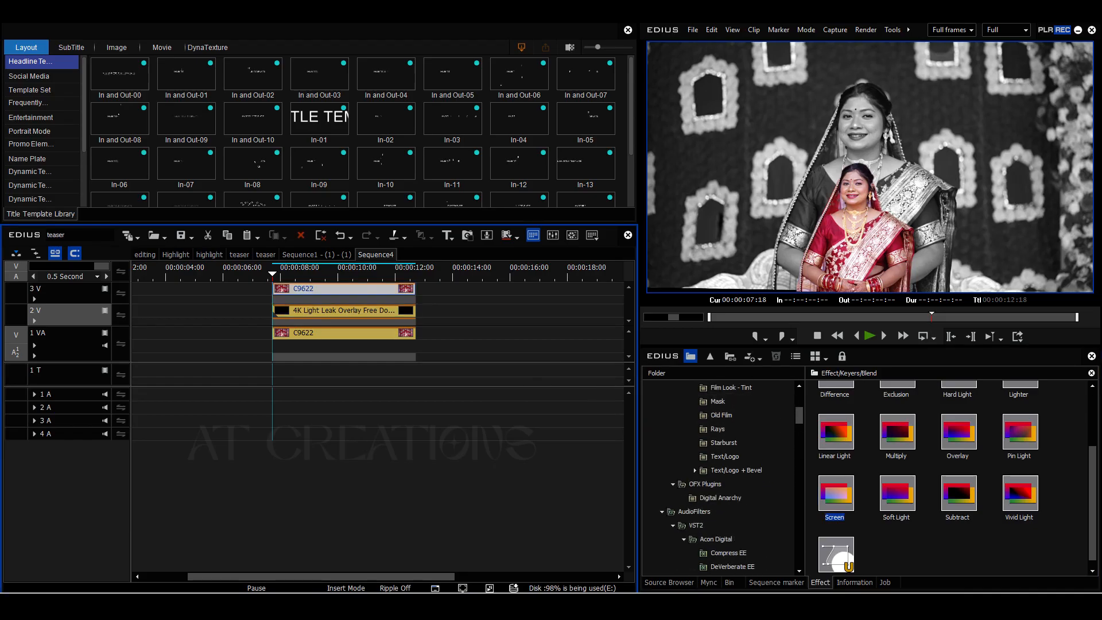
{"action": "left_click", "coordinate": [855, 582]}
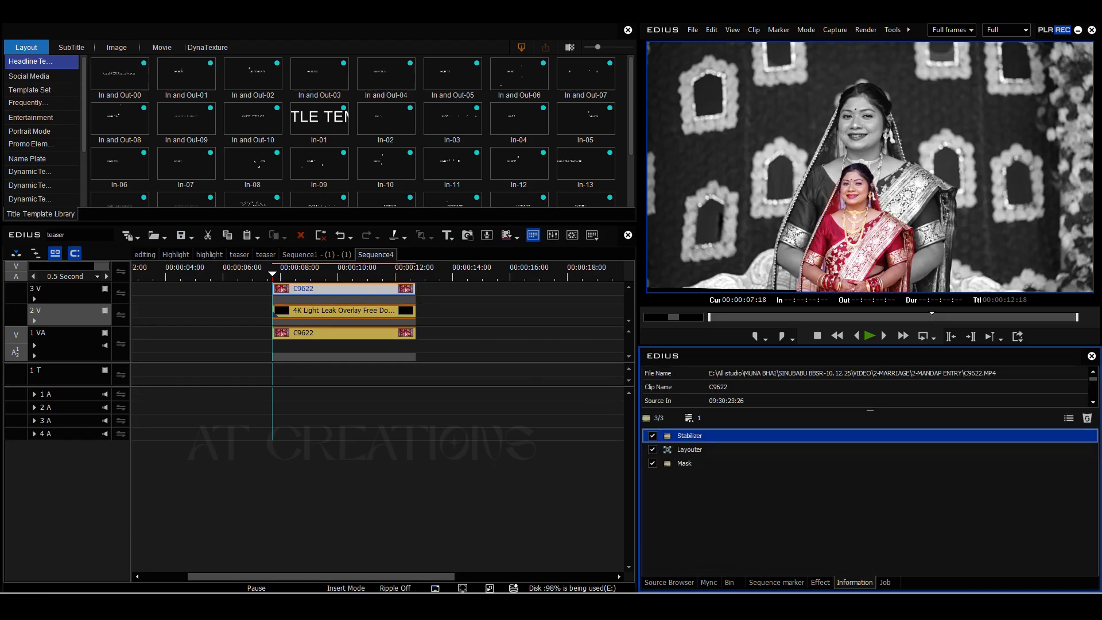
{"action": "left_click", "coordinate": [347, 289]}
Step: Set Bright to -14 in the Color Balance filter of the C9622 clip on track 1 VA and play the composite
{"action": "left_click", "coordinate": [347, 333]}
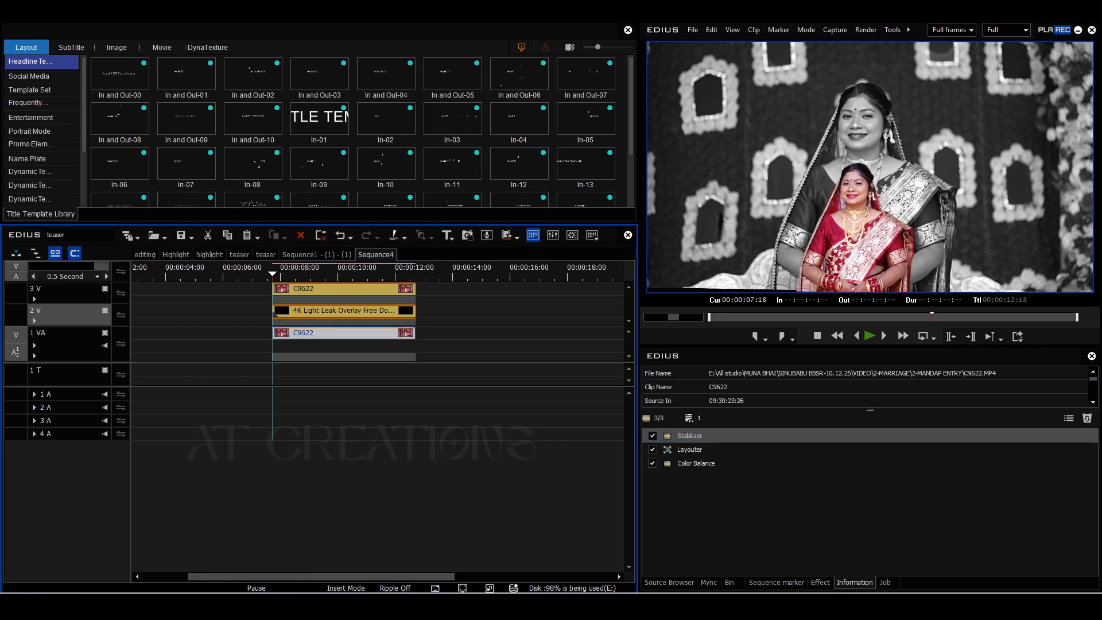
{"action": "double_click", "coordinate": [695, 463]}
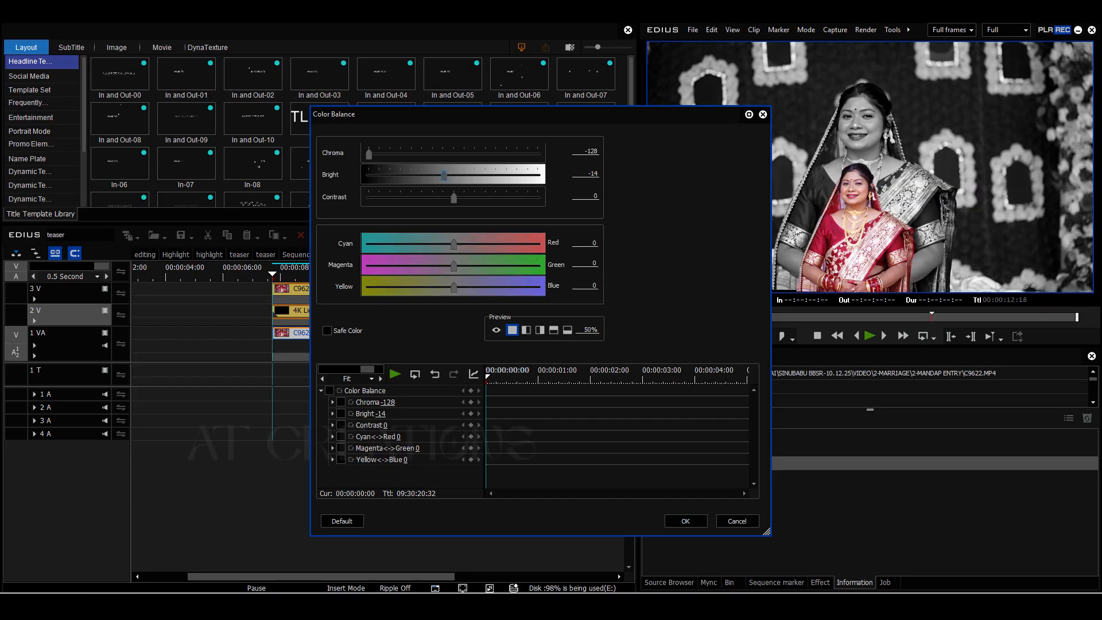
{"action": "left_click", "coordinate": [685, 520]}
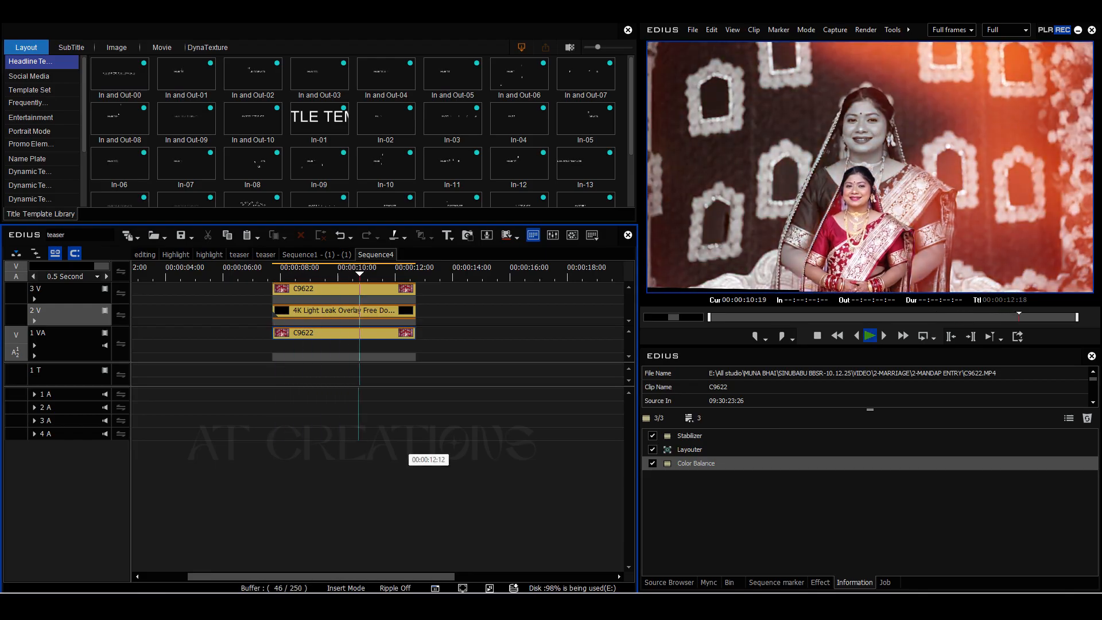
{"action": "key", "text": "space"}
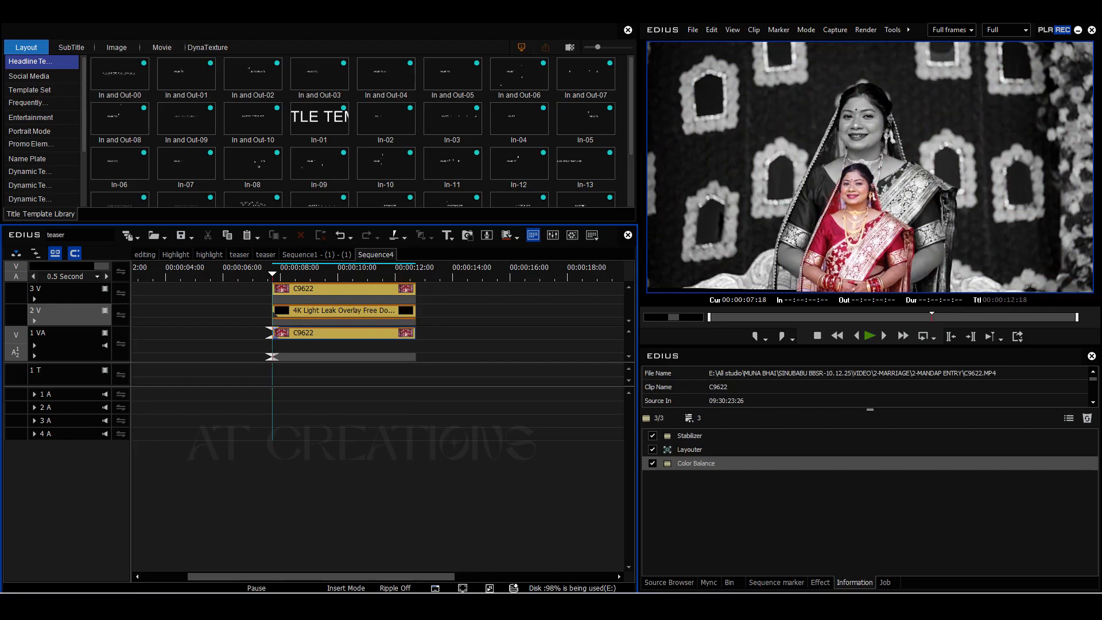